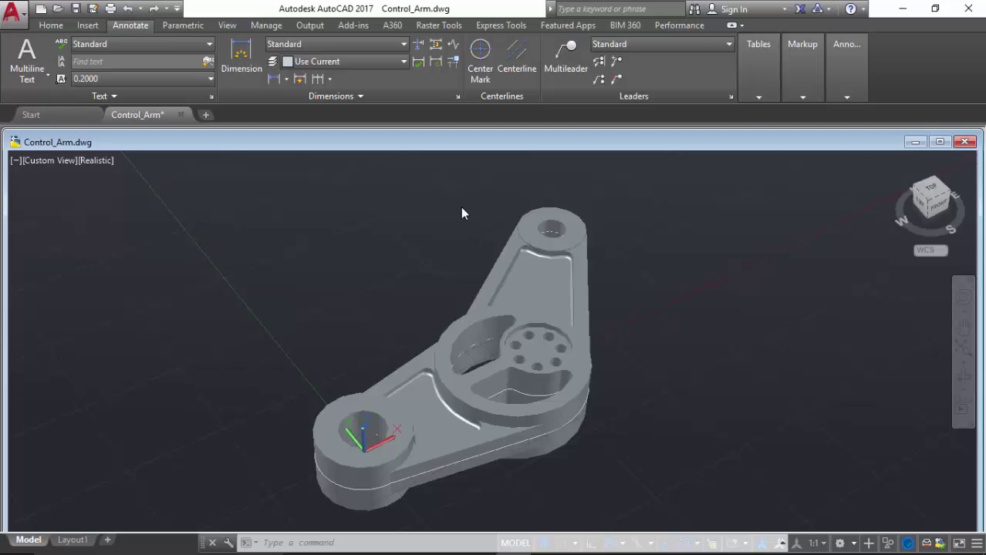
Insert the ISO A3 Title Block layout from SheetSets' Manufacturing Metric template and switch to it
{"action": "right_click", "coordinate": [74, 540]}
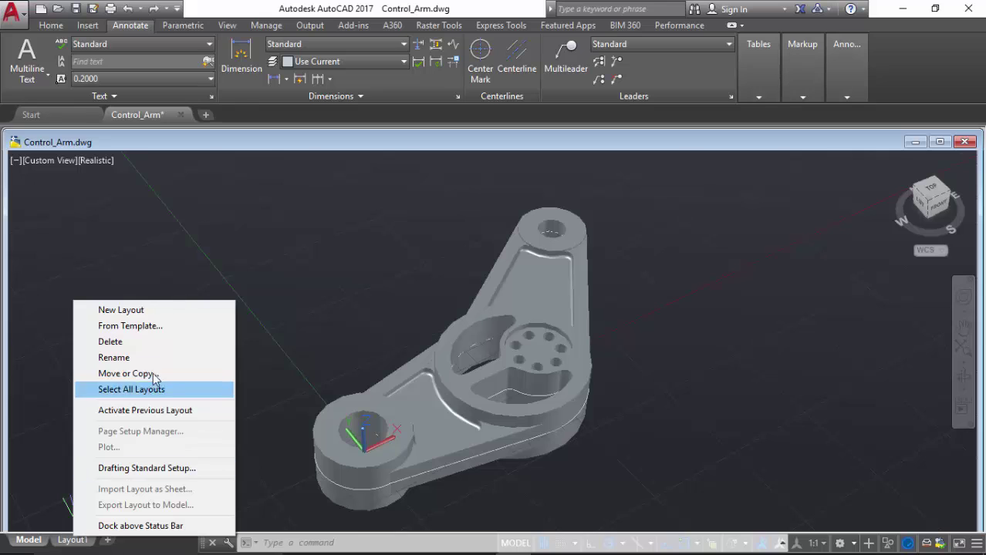
{"action": "left_click", "coordinate": [160, 326]}
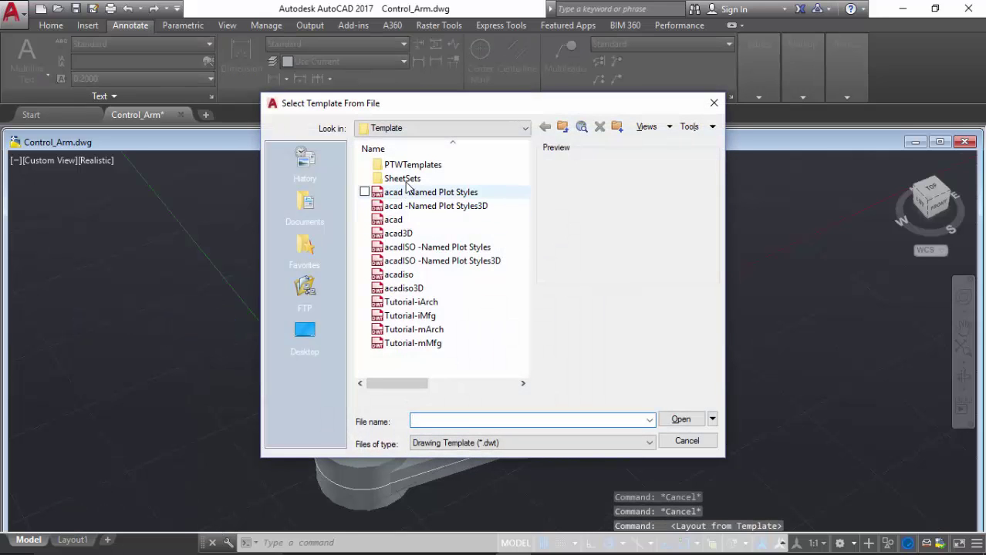
{"action": "double_click", "coordinate": [415, 178]}
{"action": "left_click", "coordinate": [445, 233]}
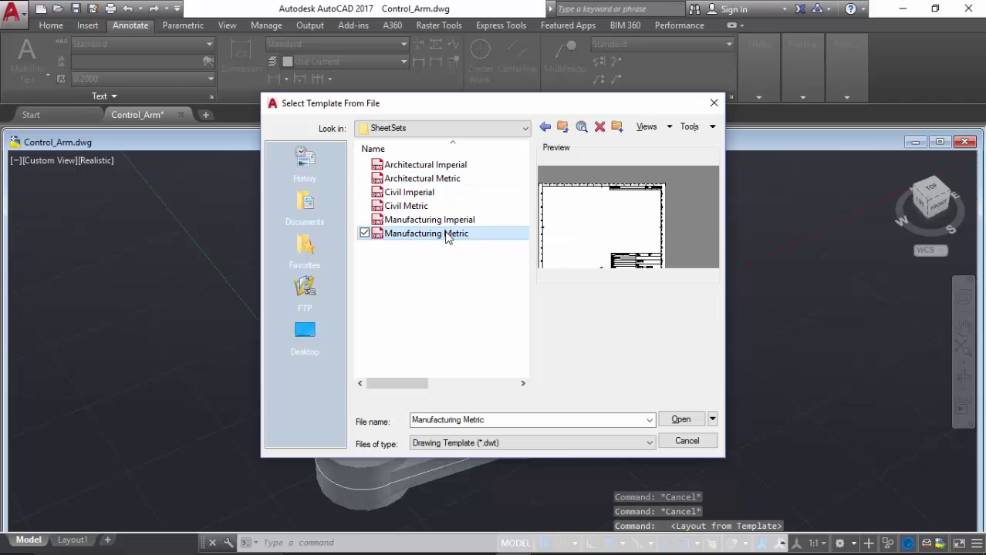
{"action": "left_click", "coordinate": [680, 419]}
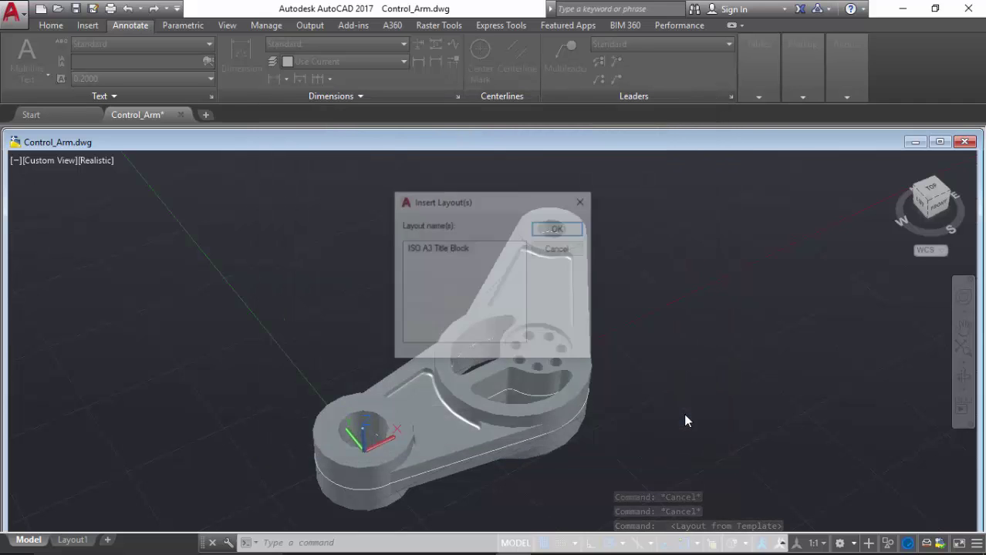
{"action": "left_click", "coordinate": [453, 249]}
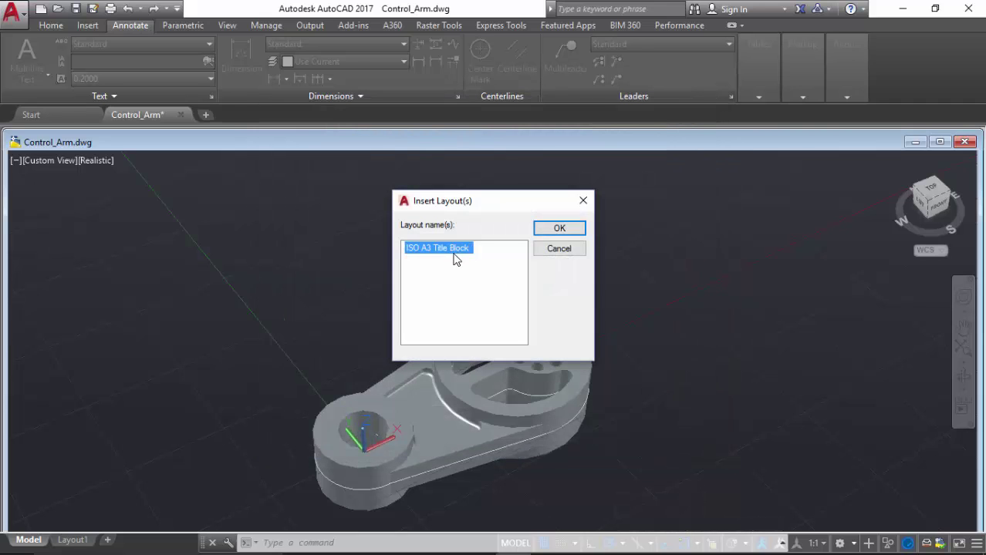
{"action": "left_click", "coordinate": [549, 229]}
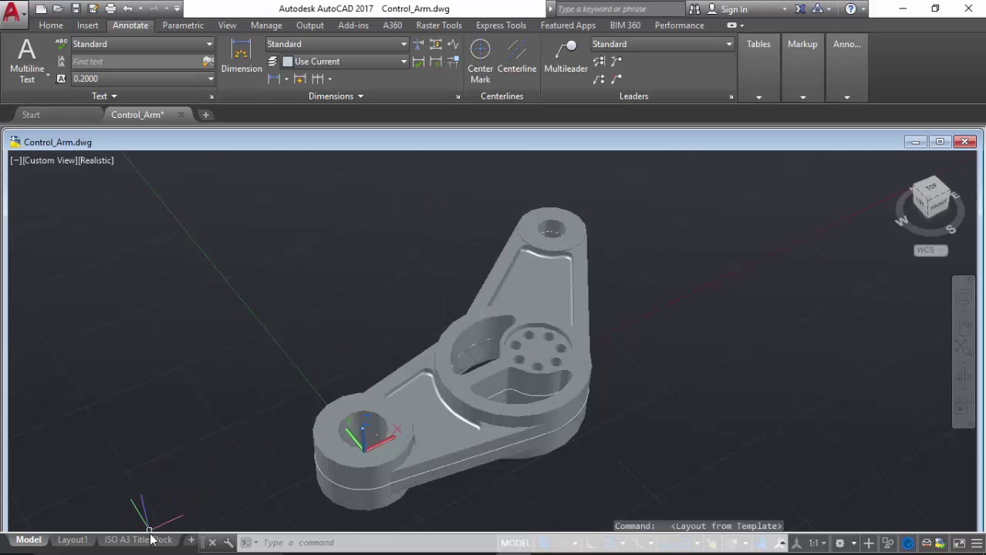
{"action": "left_click", "coordinate": [148, 540]}
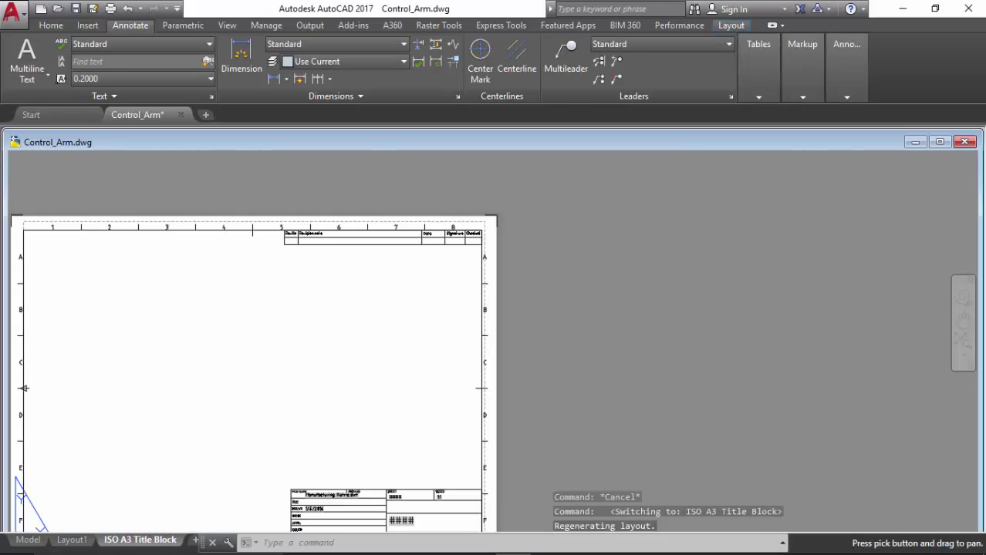
Zoom to the full sheet and accept the ISO A3 layout's Drafting Standard Setup settings
{"action": "middle_click", "coordinate": [258, 353]}
{"action": "middle_click", "coordinate": [257, 353]}
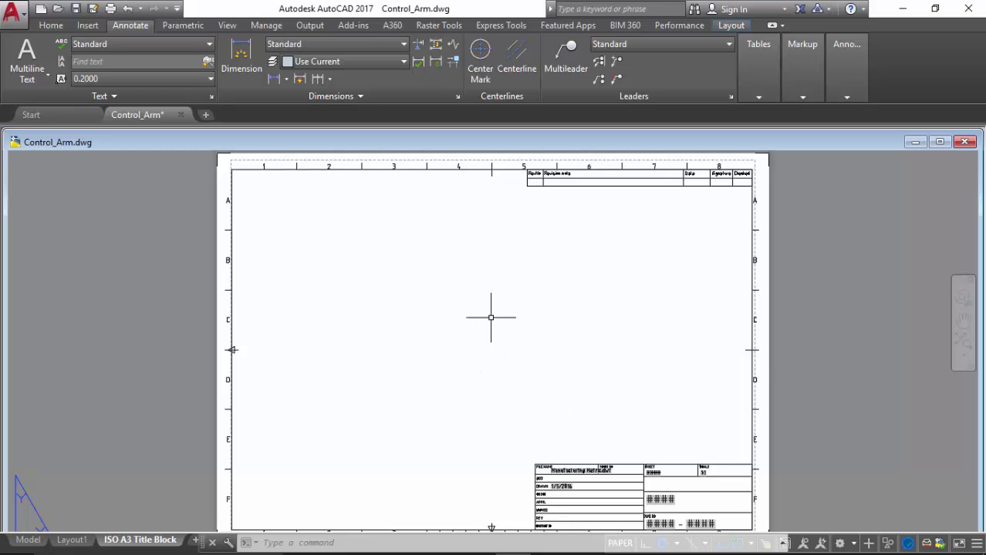
{"action": "right_click", "coordinate": [133, 541]}
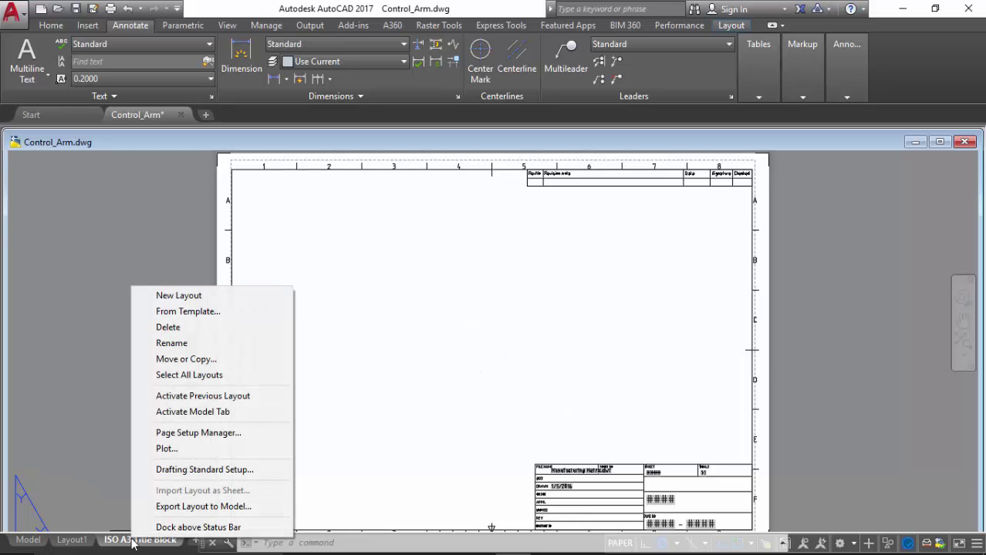
{"action": "right_click", "coordinate": [154, 541]}
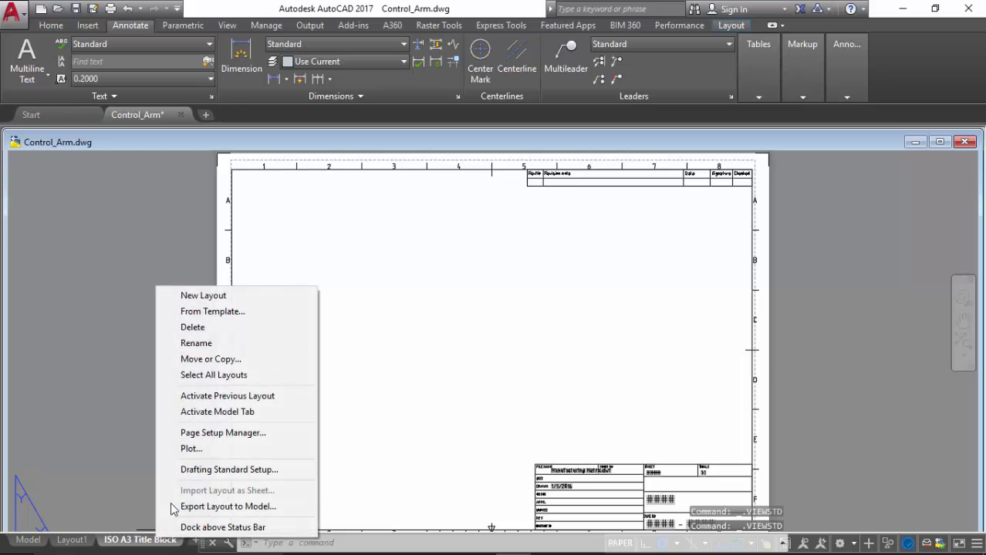
{"action": "left_click", "coordinate": [209, 470]}
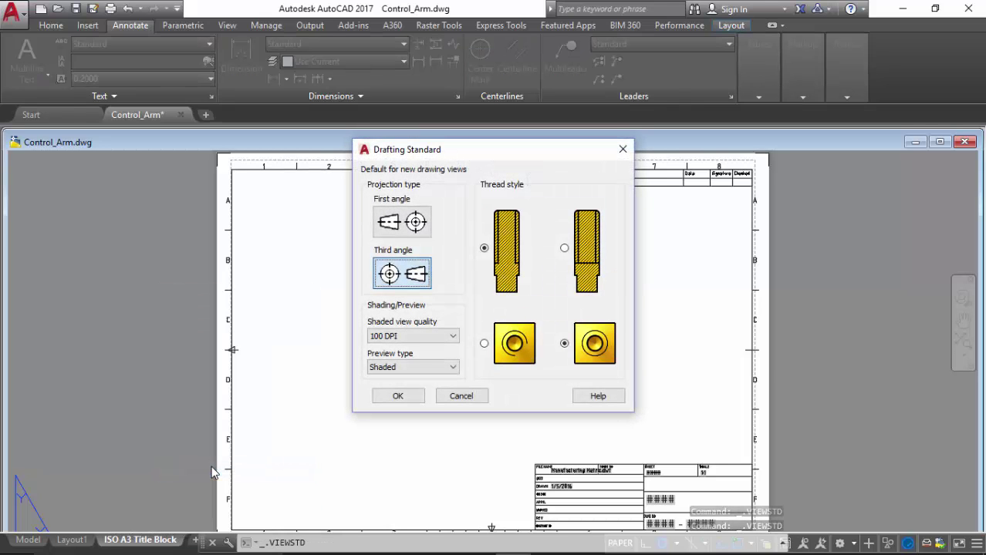
{"action": "left_click", "coordinate": [407, 395]}
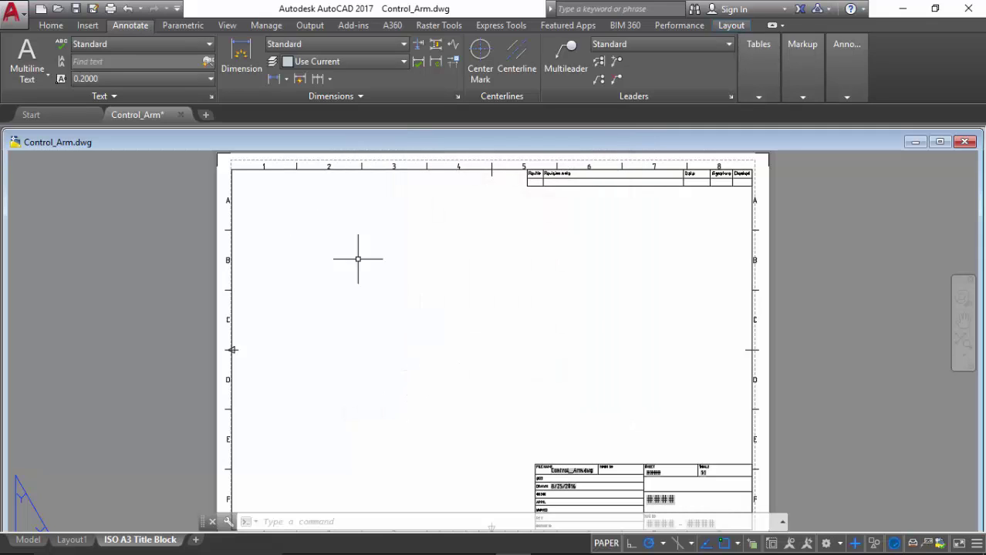
{"action": "left_click", "coordinate": [54, 28]}
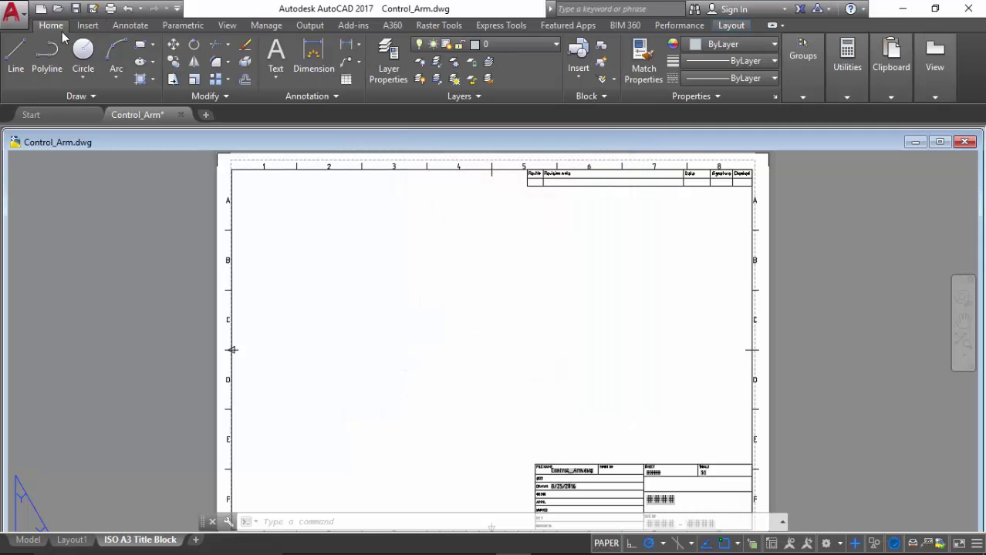
Create a layer named Dimensions with true colour 0,0,0 in the layer manager
{"action": "left_click", "coordinate": [388, 60]}
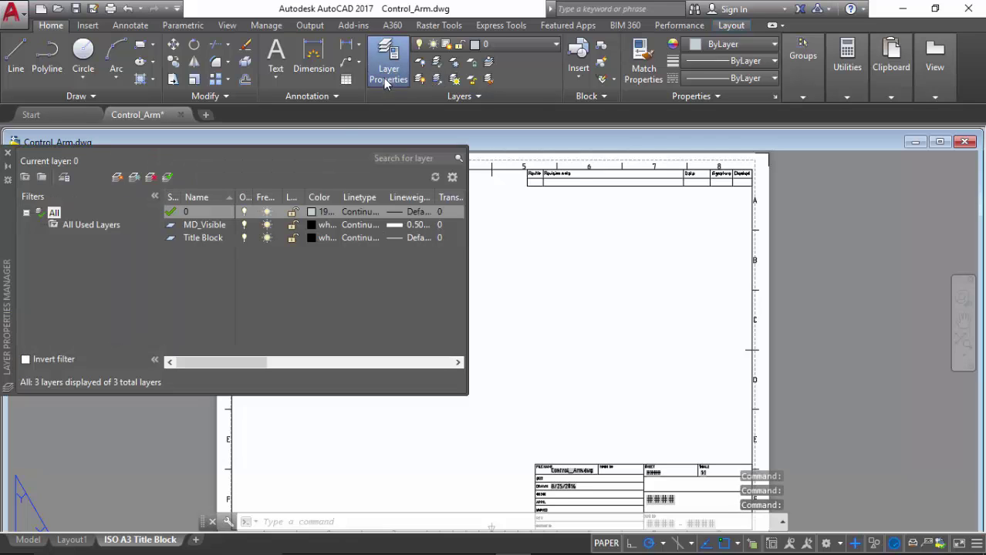
{"action": "left_click", "coordinate": [118, 178]}
{"action": "type", "text": "Dimen"}
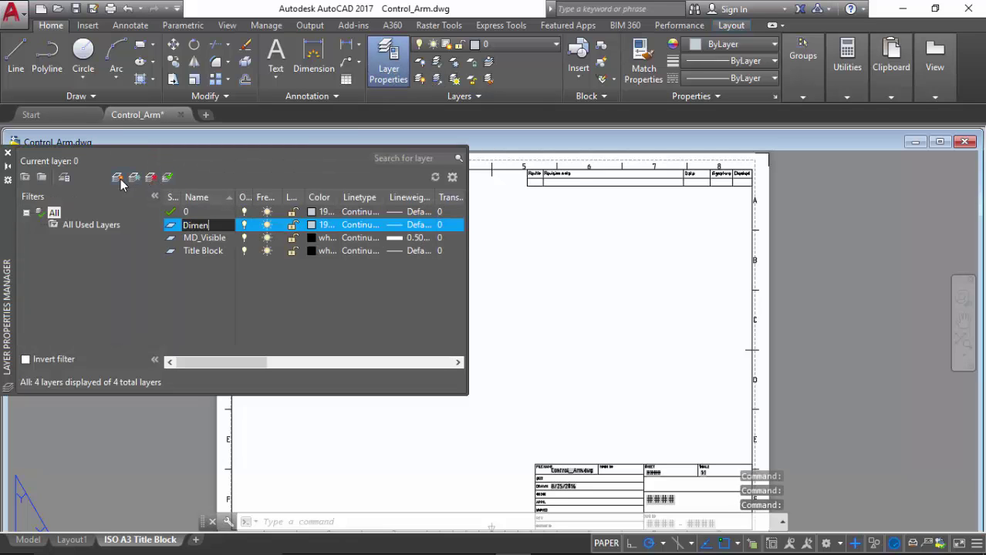
{"action": "type", "text": "sions"}
{"action": "key", "text": "Return"}
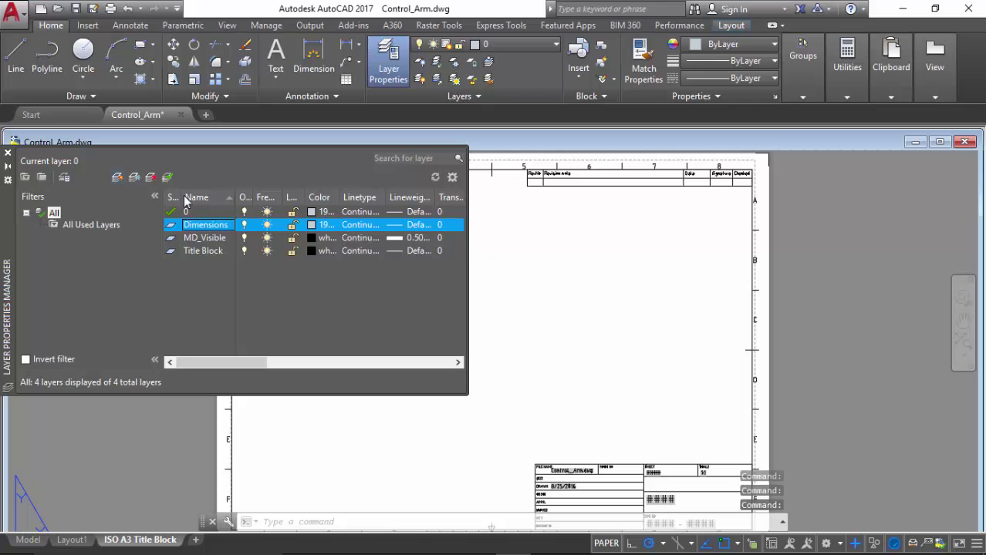
{"action": "left_click", "coordinate": [311, 225]}
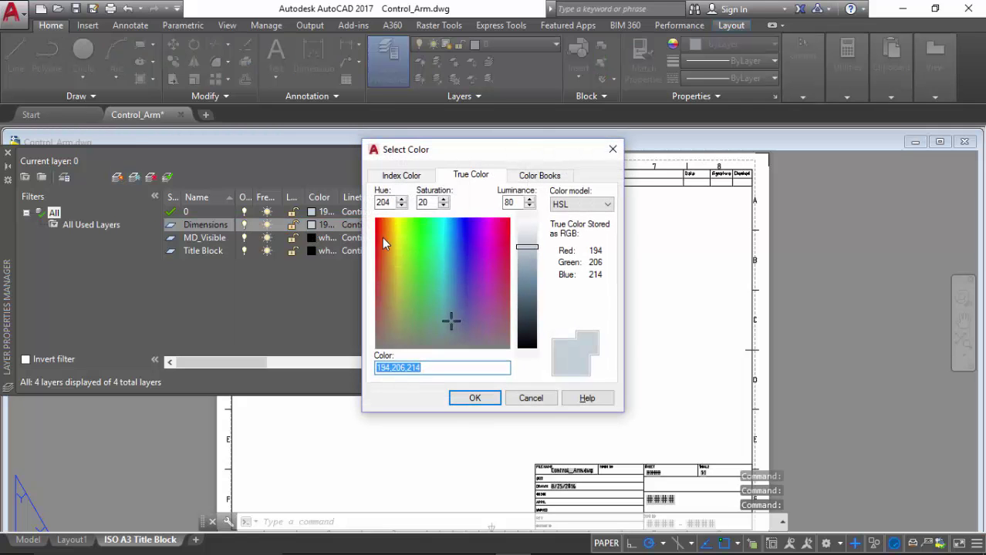
{"action": "left_click_drag", "start_coordinate": [524, 253], "coordinate": [522, 360]}
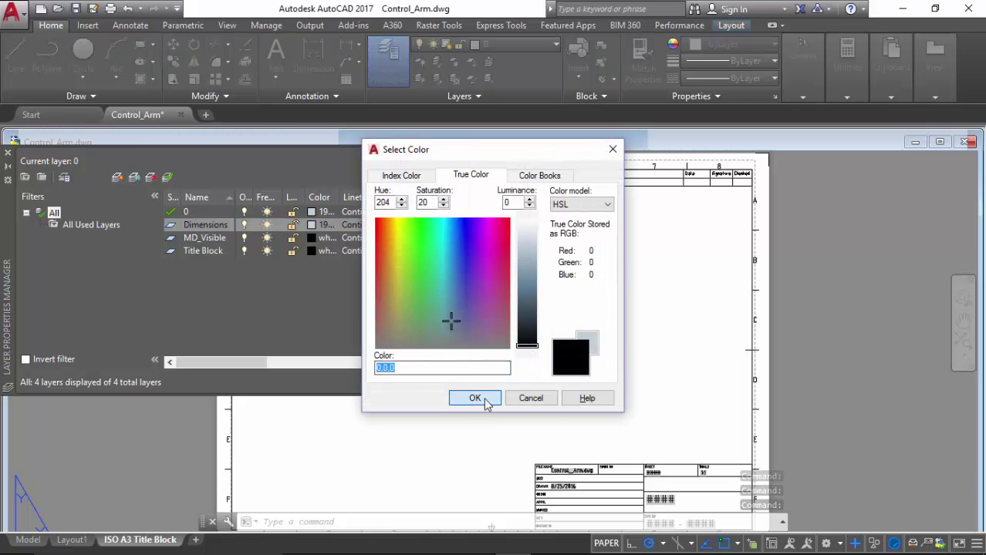
{"action": "left_click", "coordinate": [479, 399]}
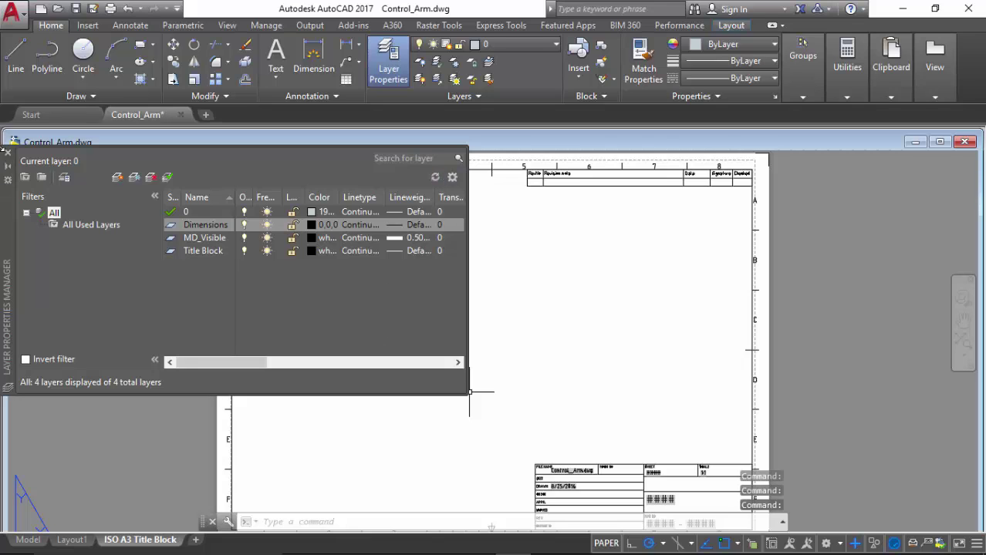
{"action": "left_click", "coordinate": [6, 156]}
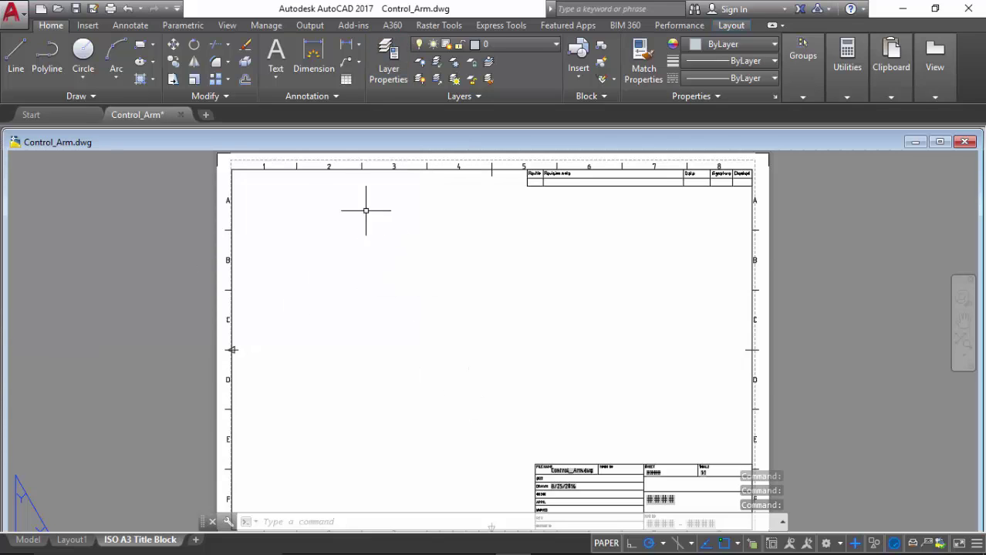
Set new dimensions to go on the Dimensions layer and open Manage Dimension Styles
{"action": "left_click", "coordinate": [134, 28]}
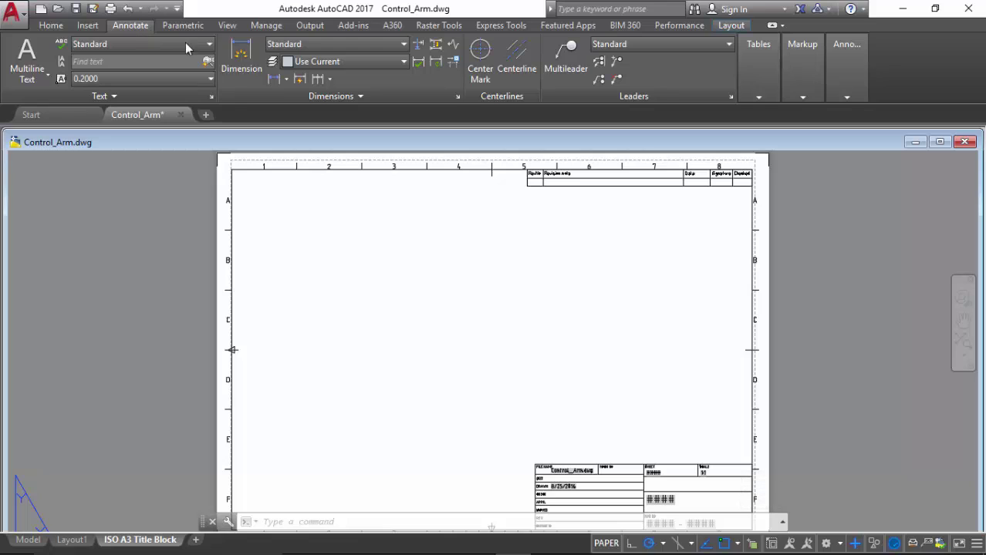
{"action": "left_click", "coordinate": [334, 61]}
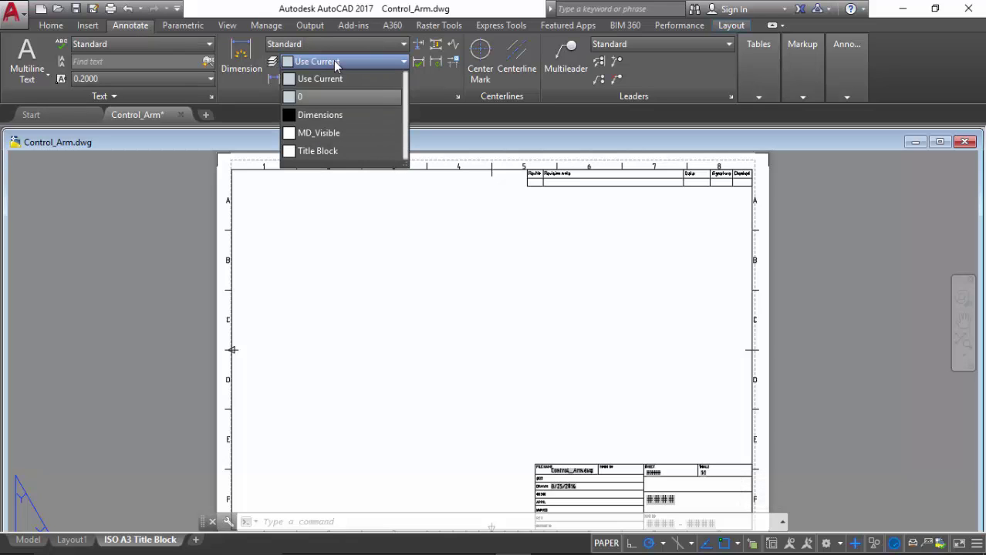
{"action": "left_click", "coordinate": [340, 117]}
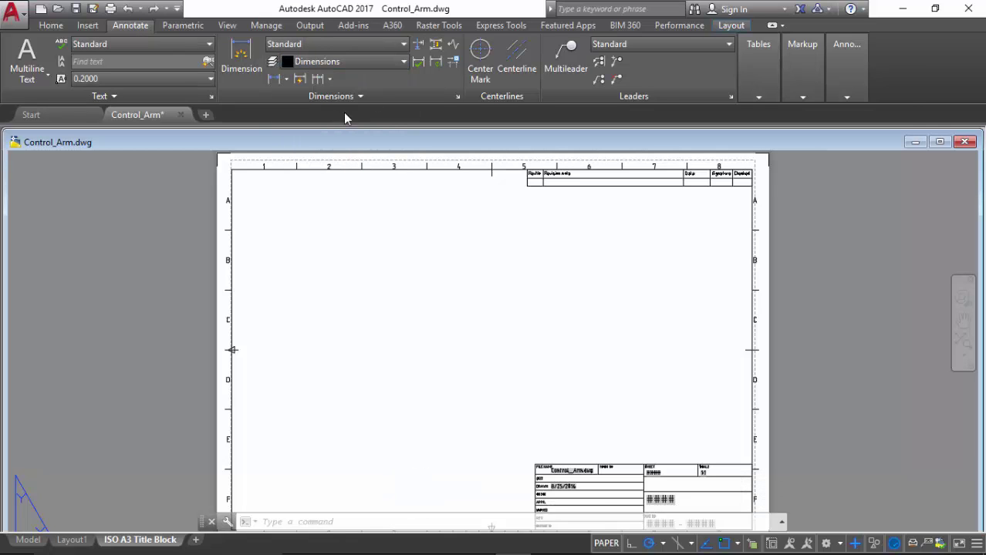
{"action": "left_click", "coordinate": [362, 44]}
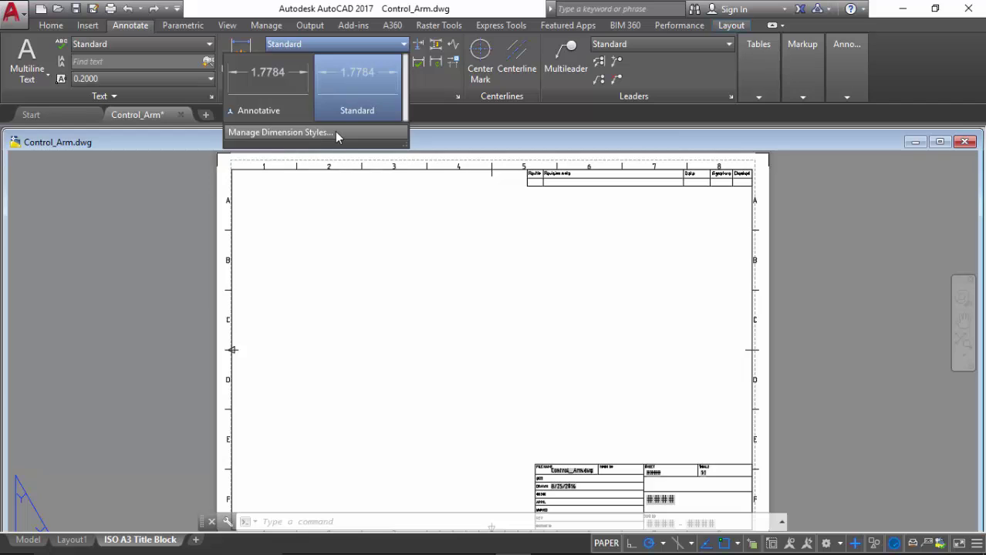
{"action": "left_click", "coordinate": [335, 131]}
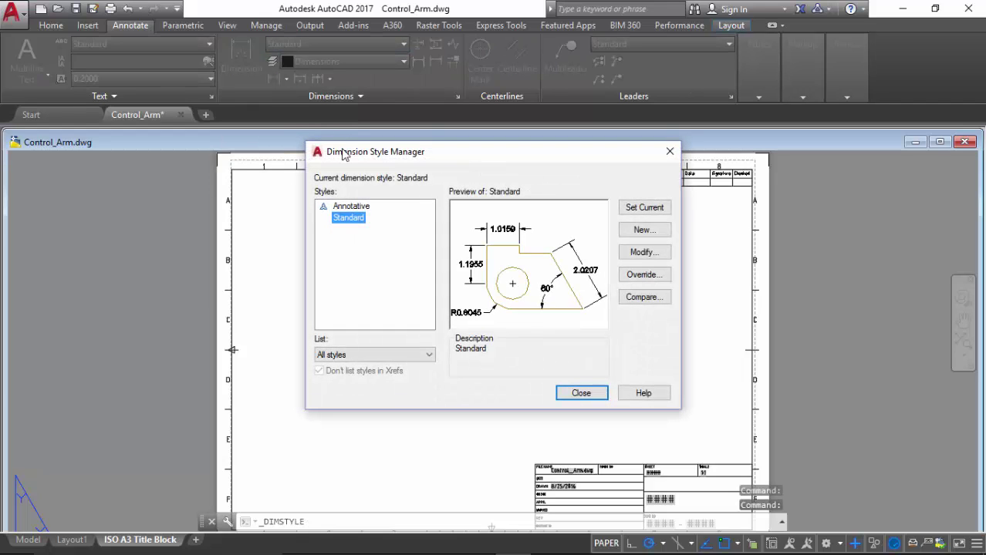
Start modifying the Standard dimension style and review each of its settings tabs
{"action": "left_click", "coordinate": [644, 253]}
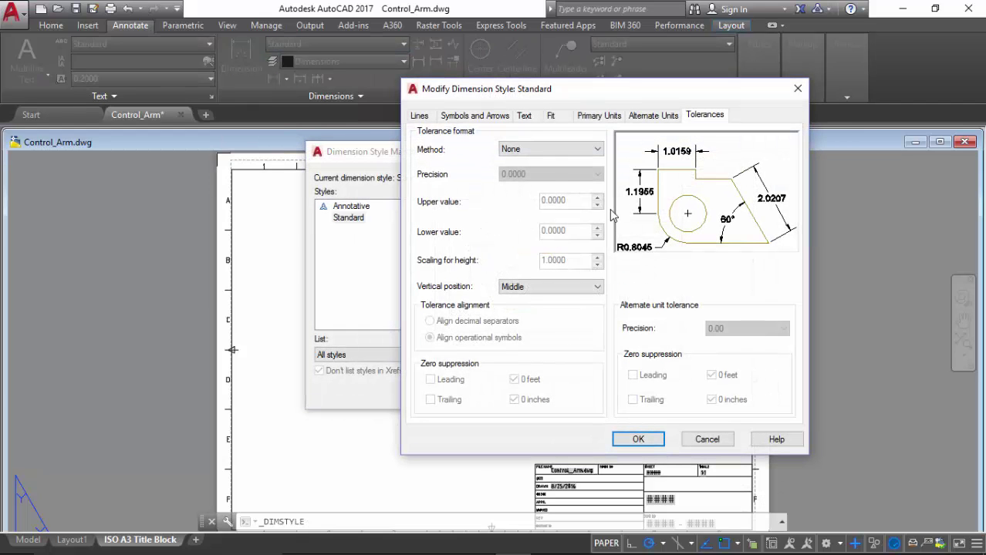
{"action": "left_click", "coordinate": [421, 115]}
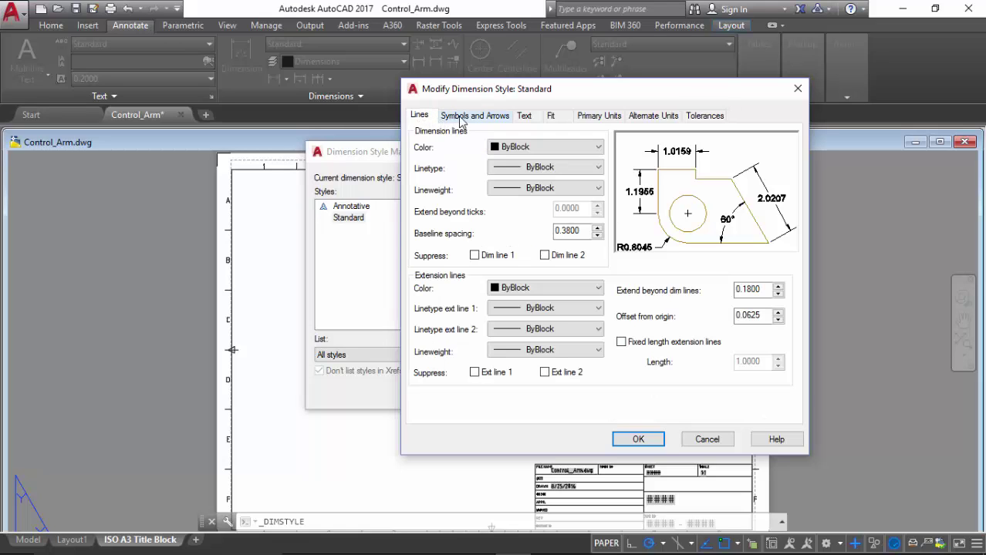
{"action": "left_click", "coordinate": [461, 117]}
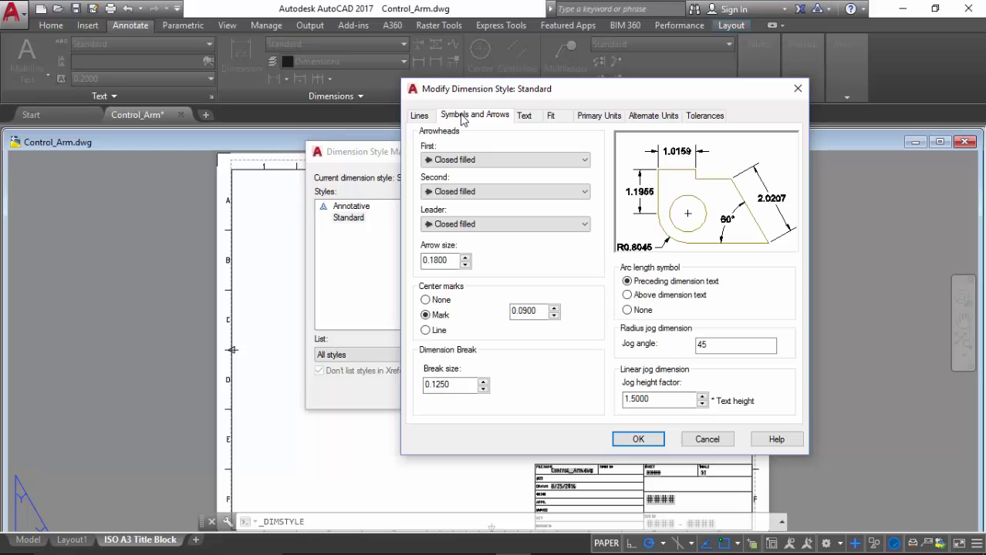
{"action": "left_click", "coordinate": [527, 116]}
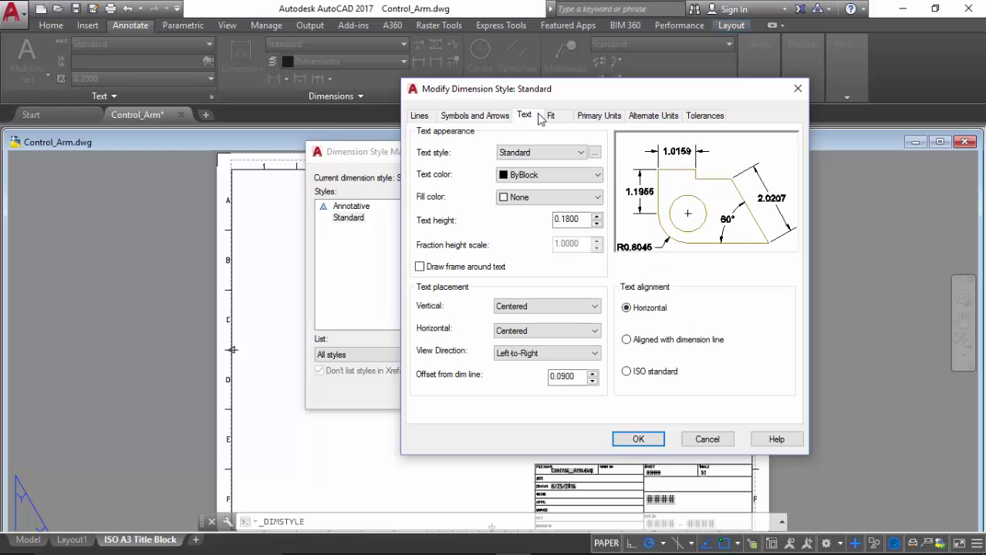
{"action": "left_click", "coordinate": [557, 117]}
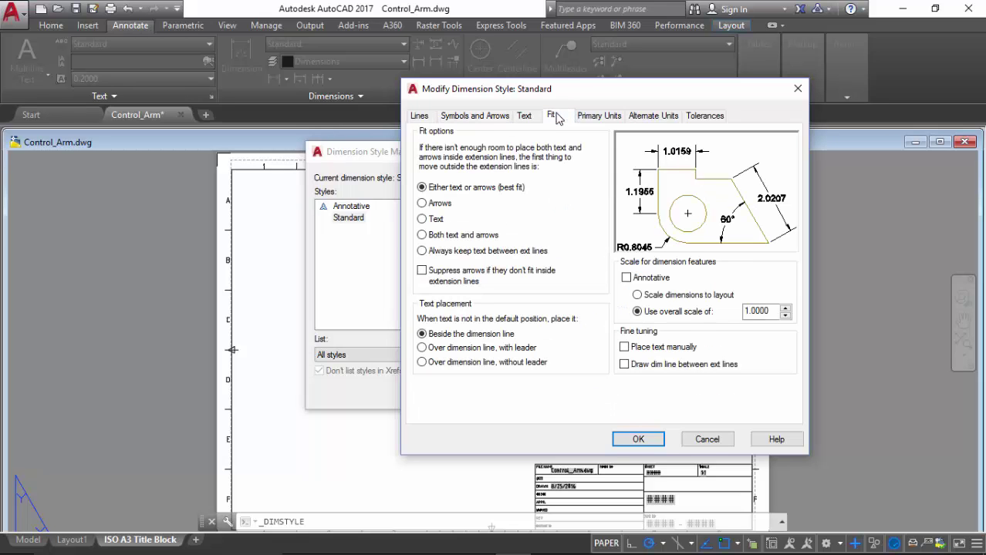
{"action": "left_click", "coordinate": [590, 116]}
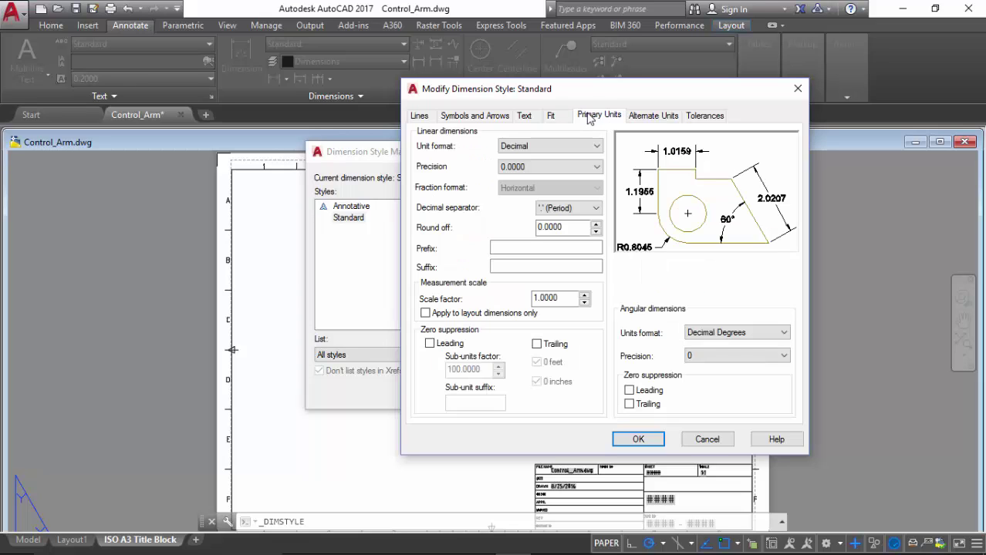
{"action": "left_click", "coordinate": [646, 117]}
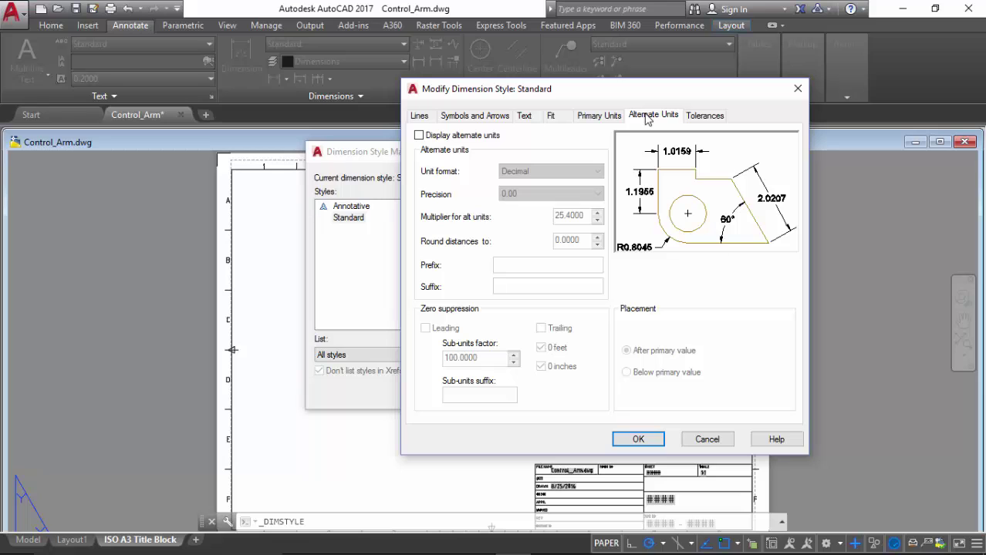
{"action": "left_click", "coordinate": [725, 117]}
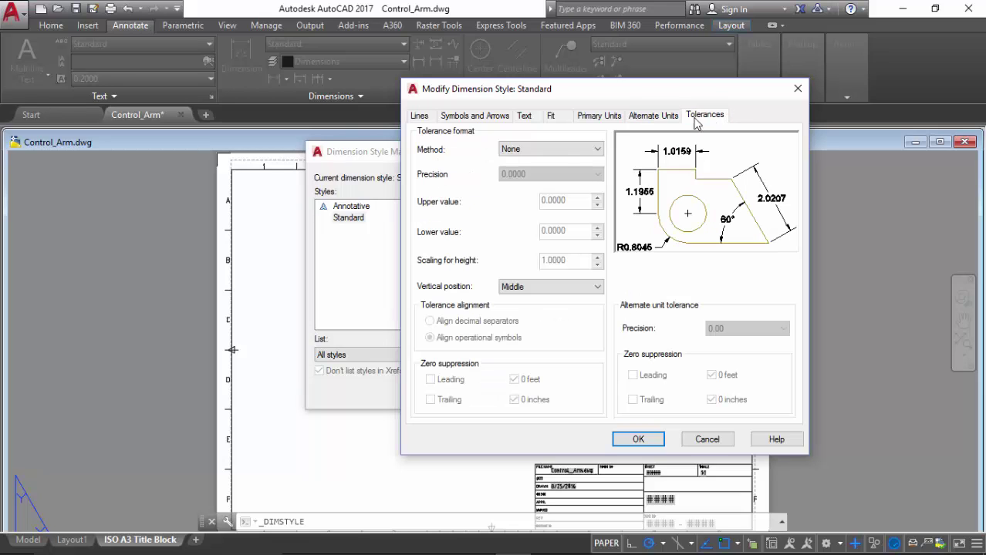
Preview the Symmetrical, Deviation, Limits and Basic tolerance methods, leaving tolerance at None
{"action": "left_click", "coordinate": [552, 149]}
{"action": "left_click", "coordinate": [542, 165]}
{"action": "left_click", "coordinate": [543, 150]}
{"action": "left_click", "coordinate": [540, 179]}
{"action": "left_click", "coordinate": [593, 150]}
{"action": "left_click", "coordinate": [534, 190]}
{"action": "left_click", "coordinate": [540, 149]}
{"action": "left_click", "coordinate": [540, 200]}
{"action": "left_click", "coordinate": [539, 148]}
{"action": "left_click", "coordinate": [533, 160]}
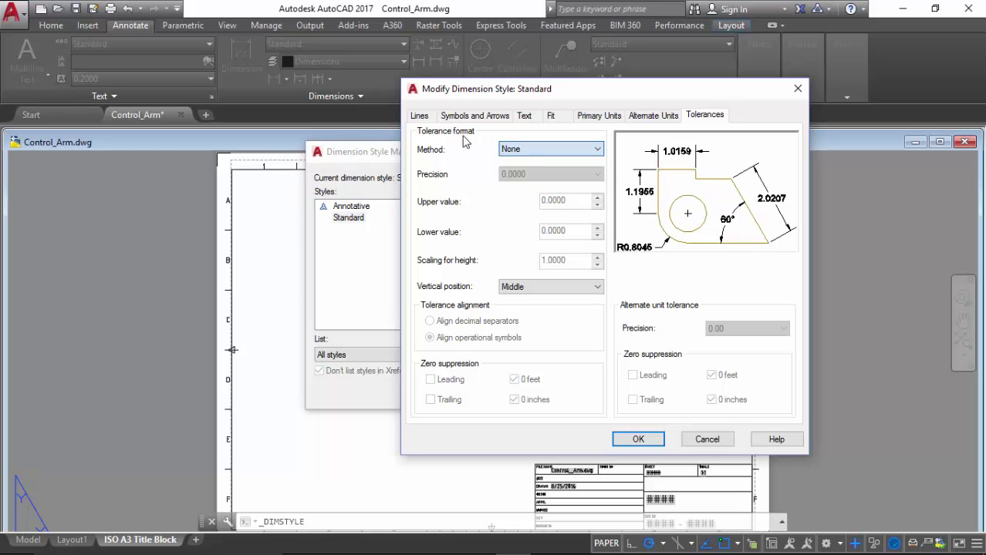
Set the Standard style's arrow size to 3 and text height to 3
{"action": "left_click", "coordinate": [419, 116]}
{"action": "left_click", "coordinate": [455, 117]}
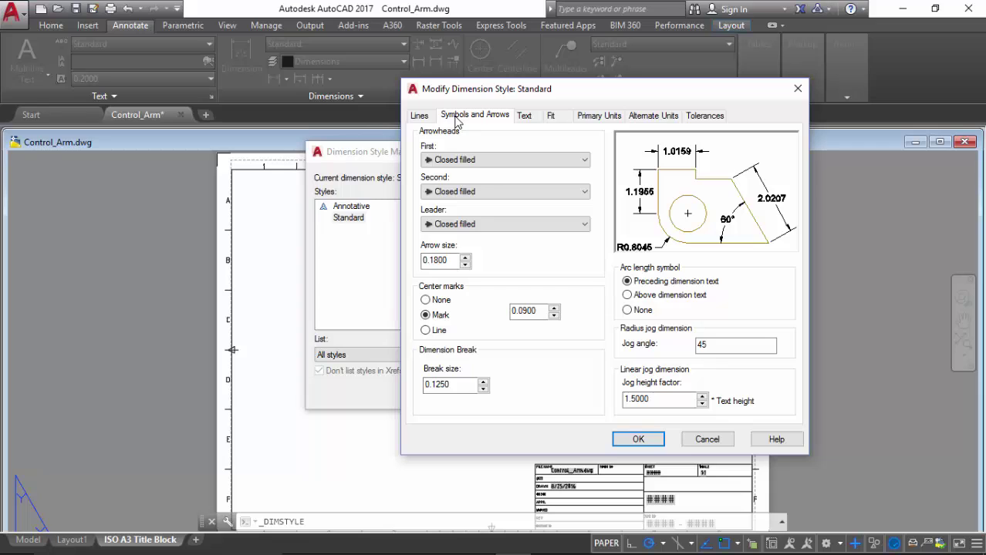
{"action": "double_click", "coordinate": [456, 264]}
{"action": "type", "text": "3"}
{"action": "key", "text": "Tab"}
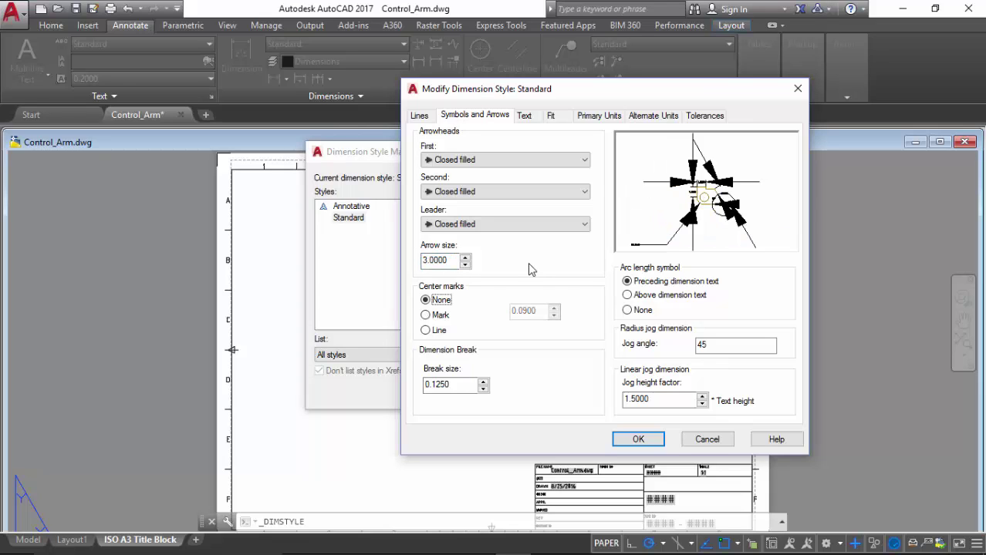
{"action": "left_click", "coordinate": [525, 116]}
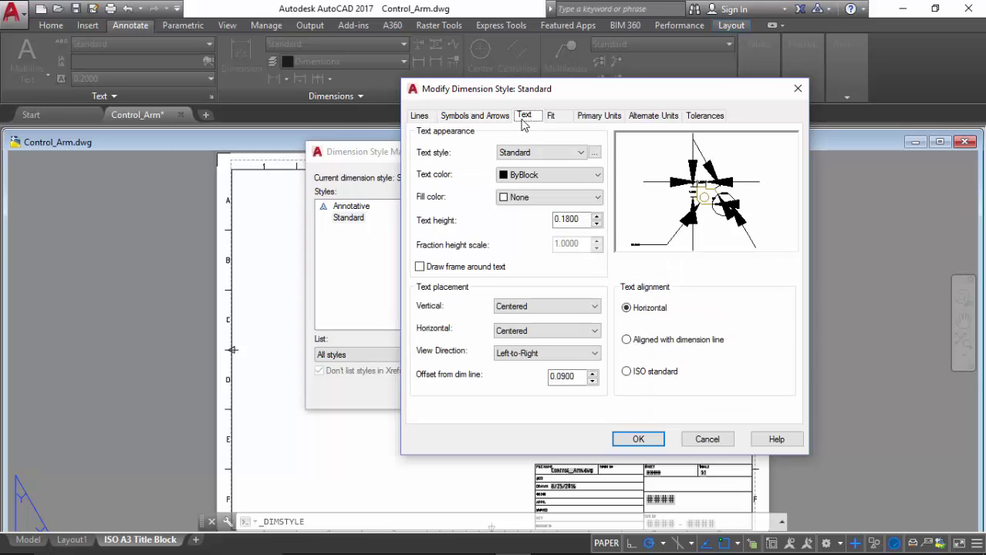
{"action": "double_click", "coordinate": [582, 220]}
{"action": "type", "text": "3"}
{"action": "key", "text": "Tab"}
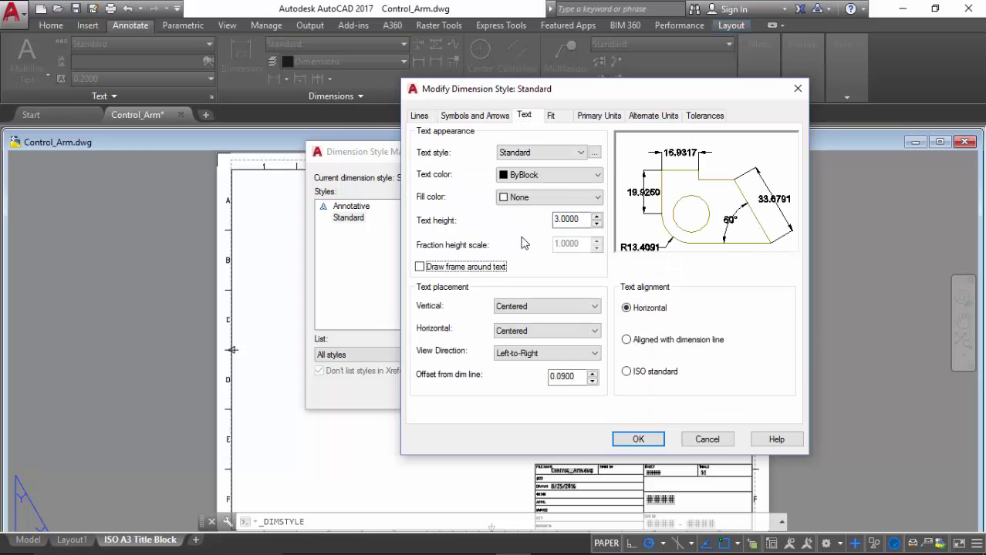
Set linear precision to 0, apply, and make Standard the current dimension style
{"action": "left_click", "coordinate": [599, 117]}
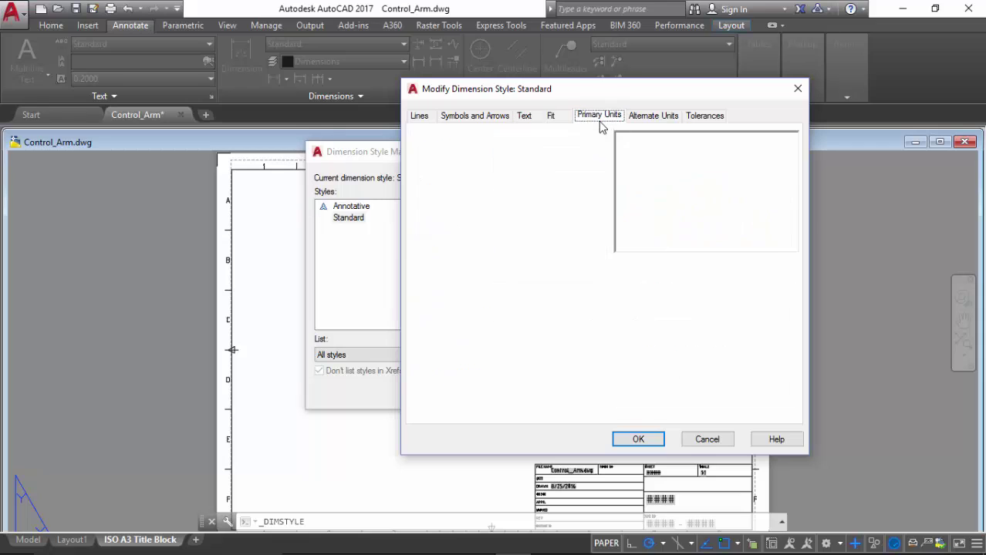
{"action": "left_click", "coordinate": [531, 168]}
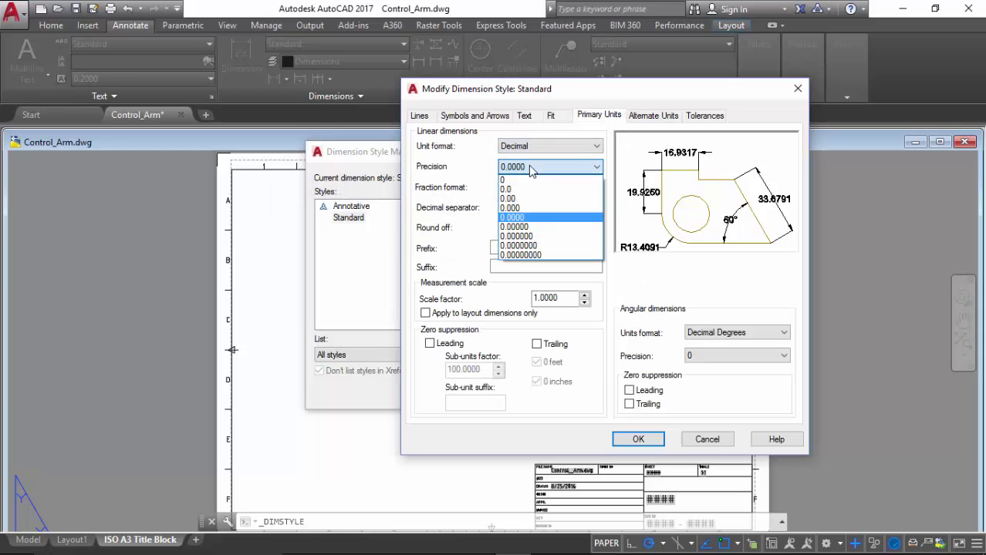
{"action": "left_click", "coordinate": [527, 179]}
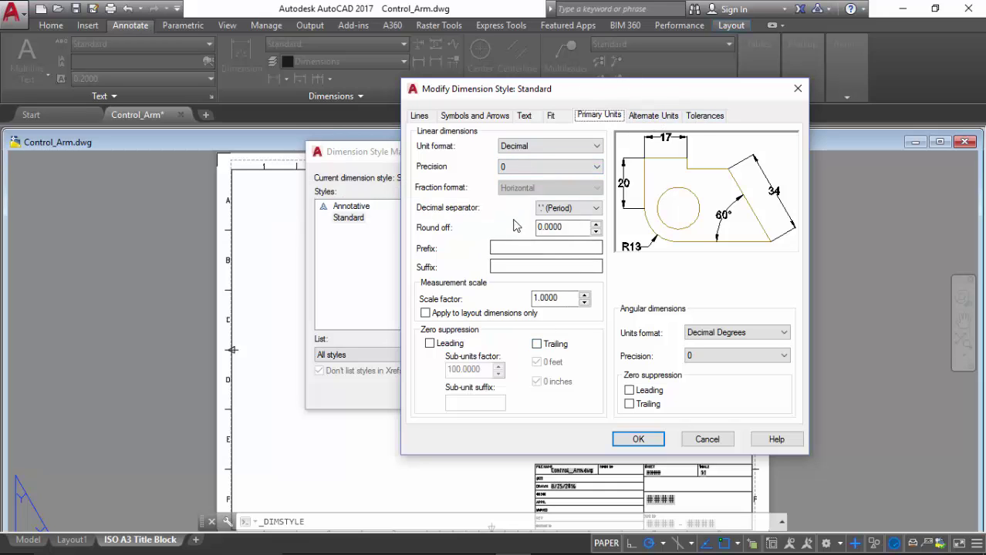
{"action": "left_click", "coordinate": [637, 440]}
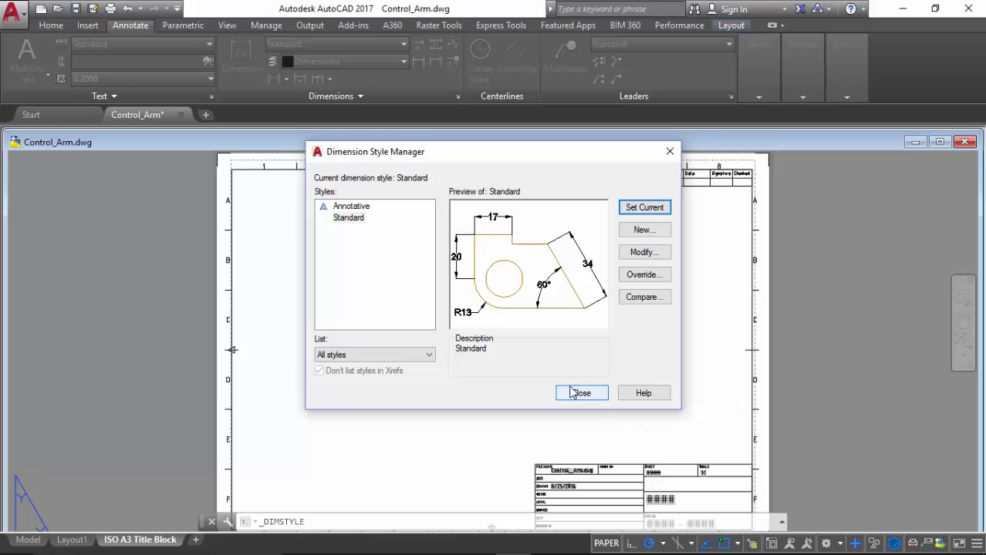
{"action": "left_click", "coordinate": [643, 215]}
{"action": "left_click", "coordinate": [582, 393]}
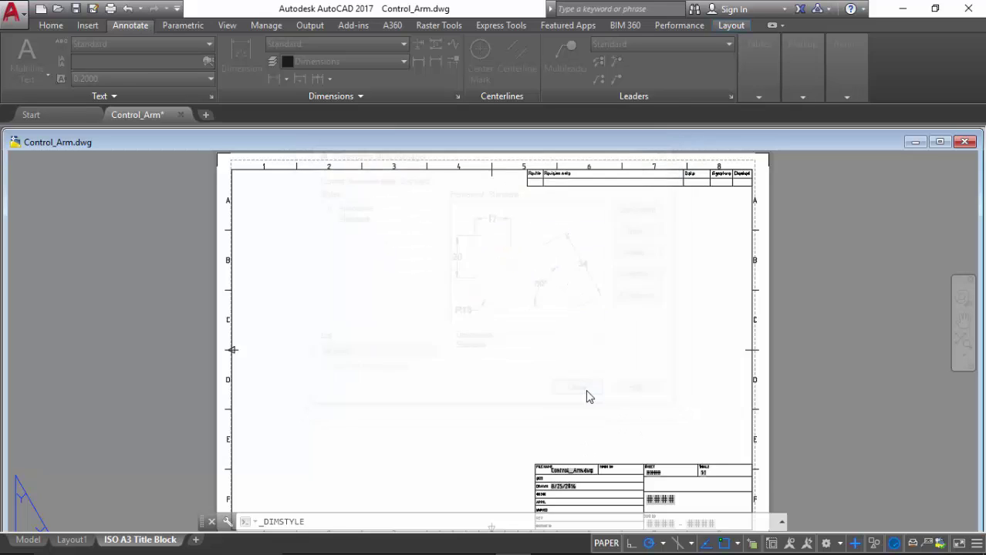
Place a Top base view of the model geometry at the sheet's upper left, without projected views
{"action": "left_click", "coordinate": [725, 25]}
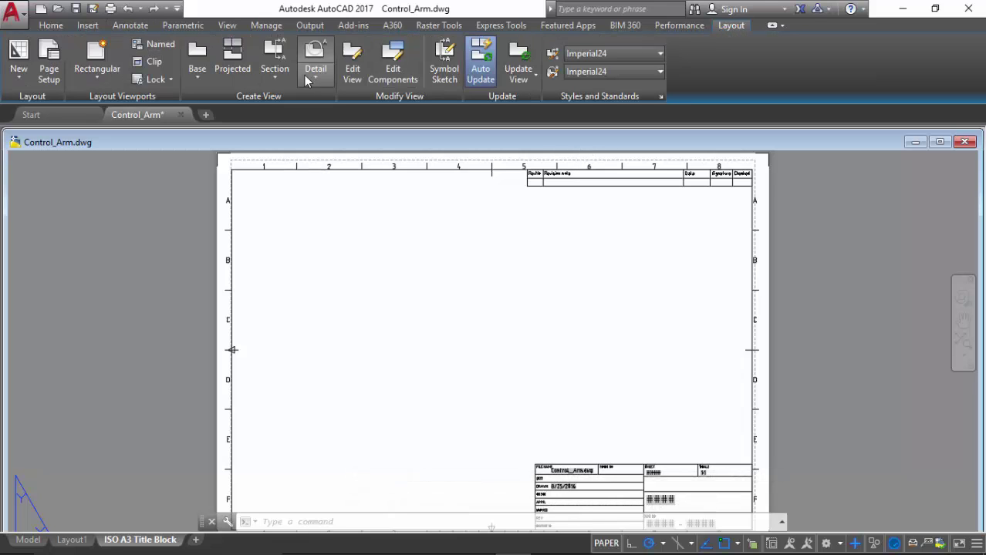
{"action": "left_click", "coordinate": [197, 76]}
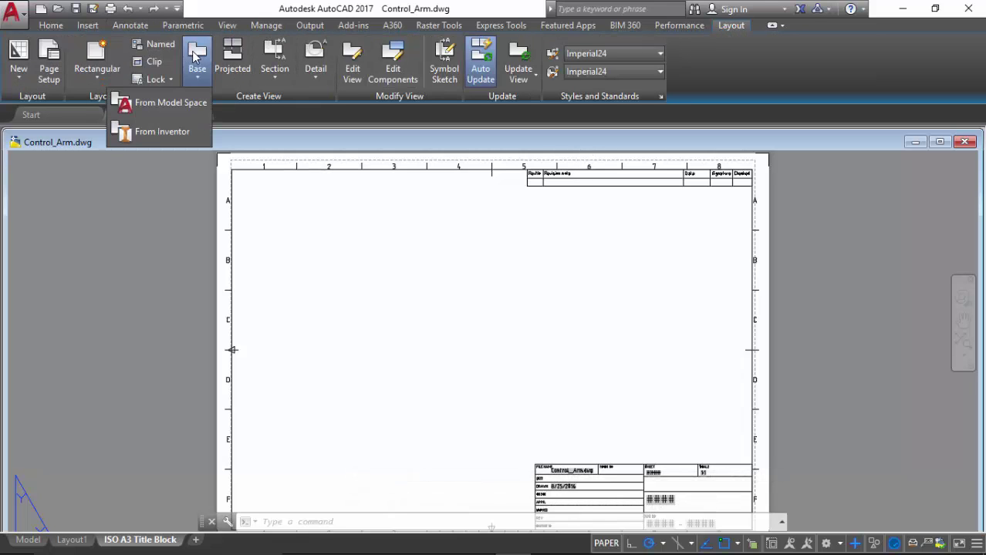
{"action": "left_click", "coordinate": [193, 101]}
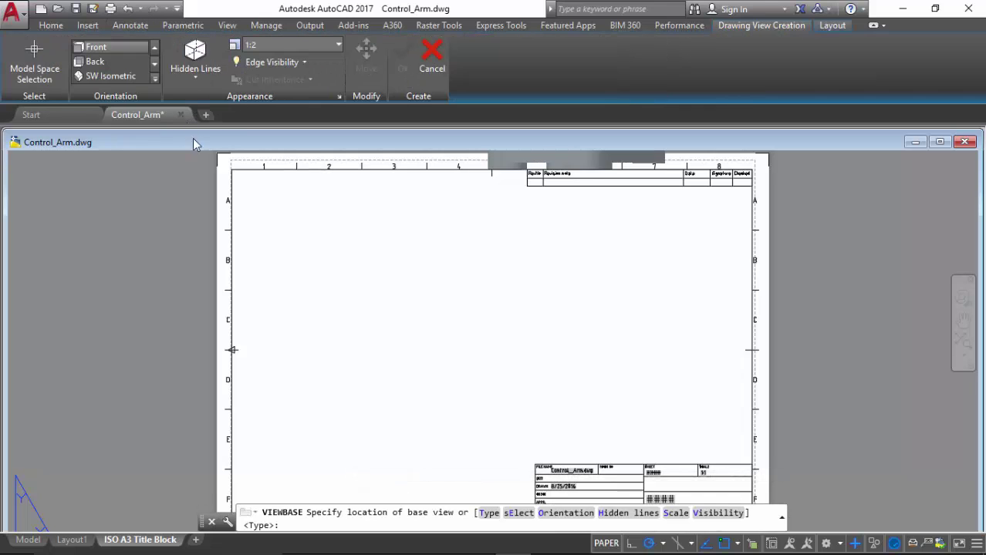
{"action": "left_click", "coordinate": [155, 47]}
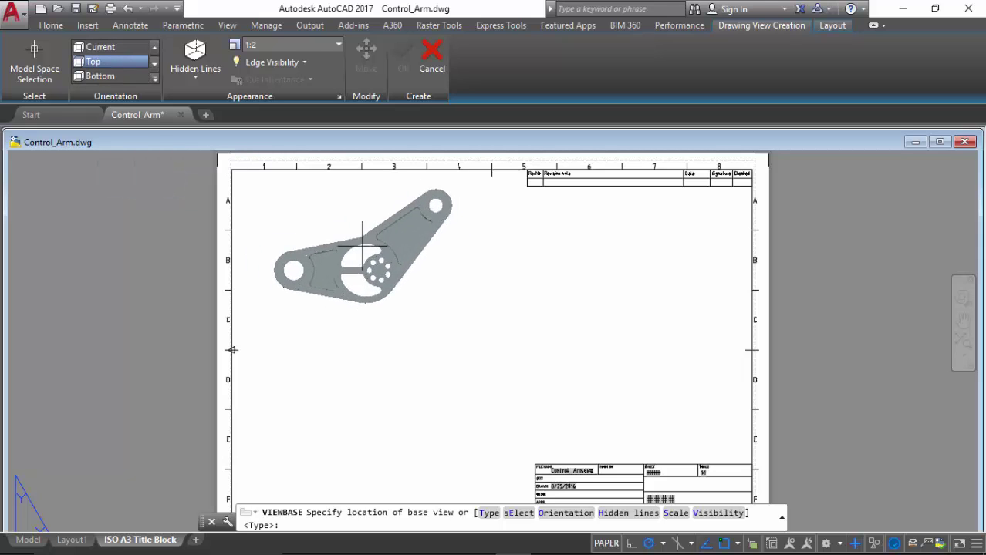
{"action": "left_click", "coordinate": [374, 262]}
{"action": "key", "text": "Return"}
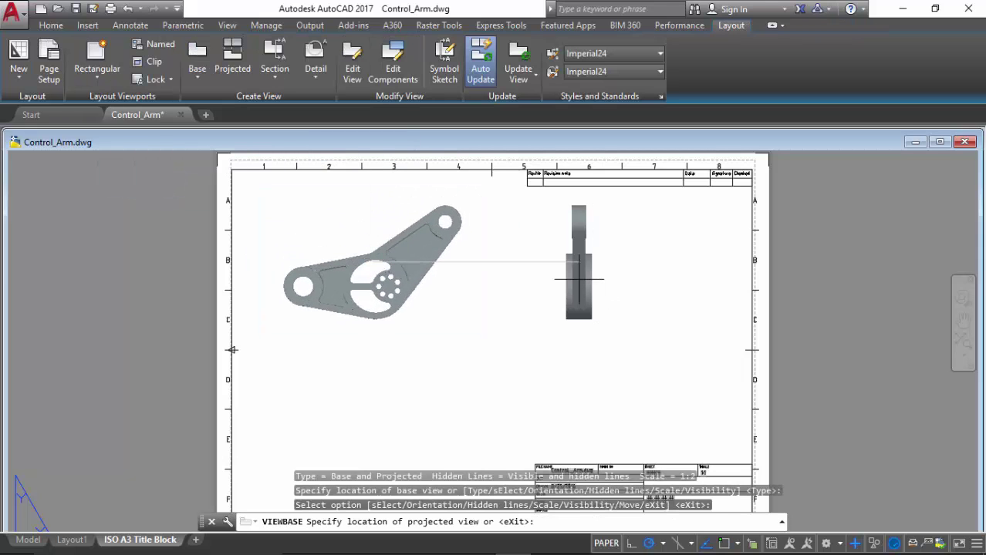
{"action": "key", "text": "Return"}
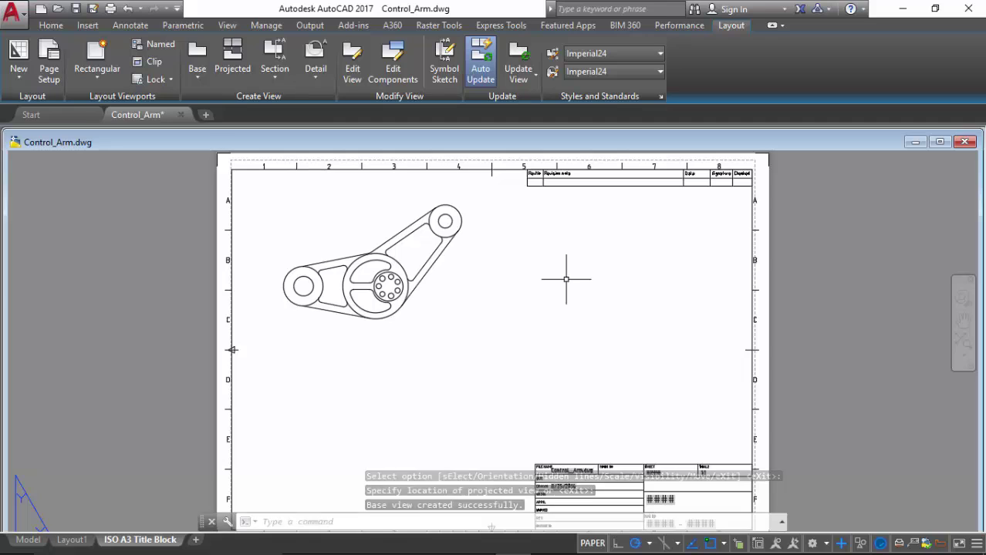
Draw an aligned section line on the top view through the left pivot, hub and top pivot
{"action": "left_click", "coordinate": [275, 77]}
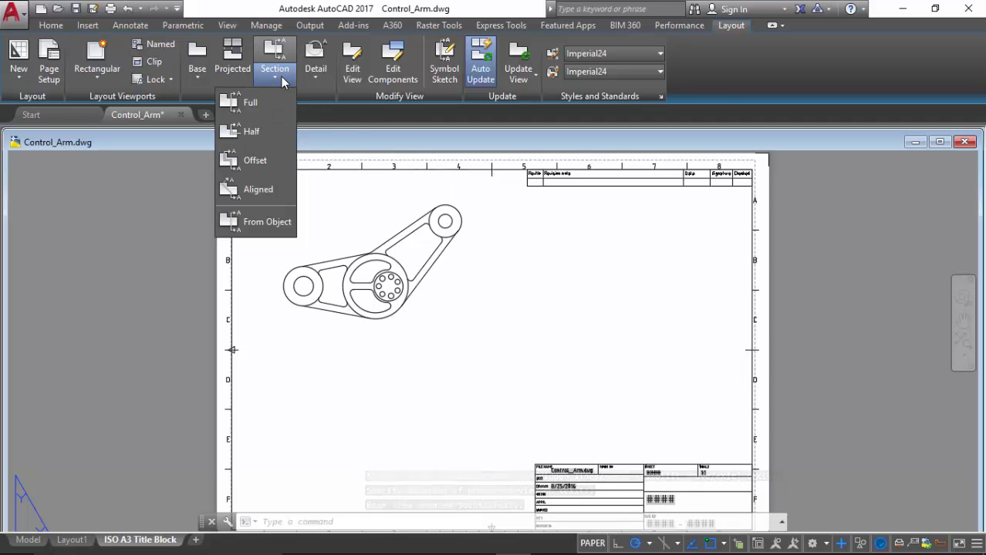
{"action": "left_click", "coordinate": [254, 193]}
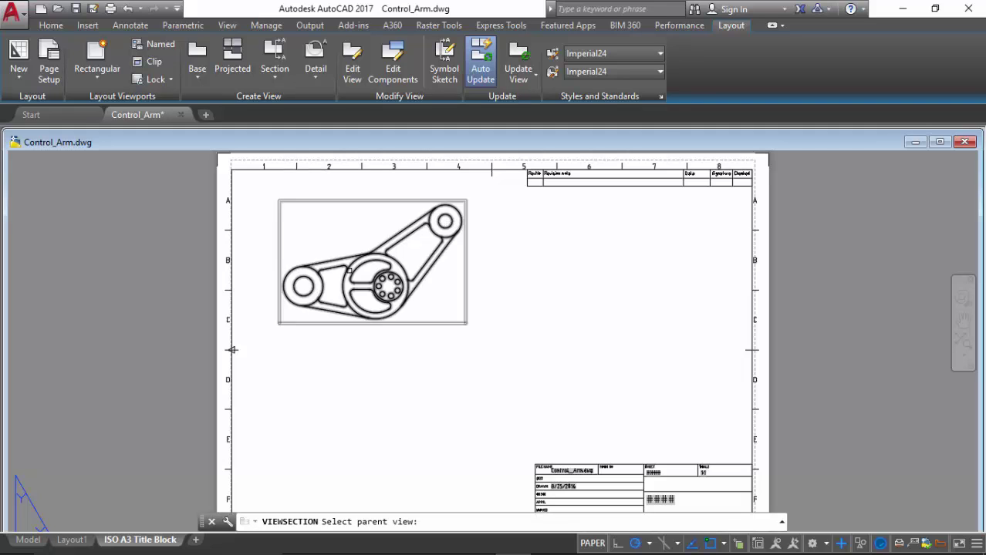
{"action": "left_click", "coordinate": [342, 232]}
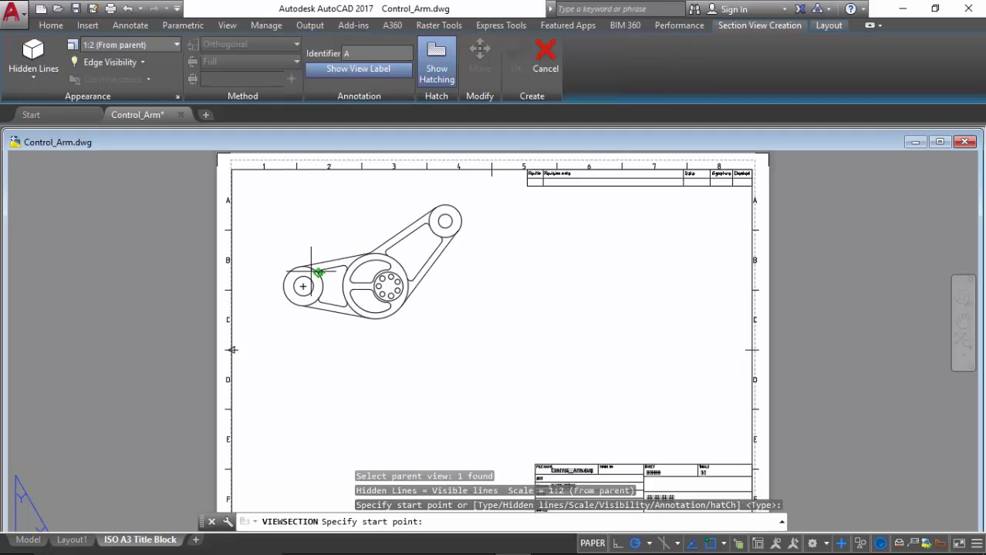
{"action": "left_click", "coordinate": [273, 287]}
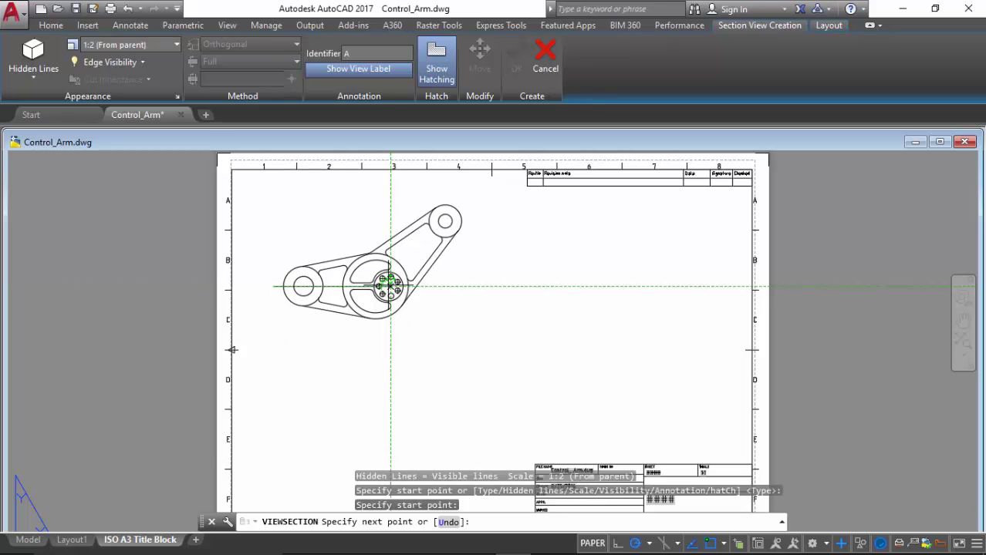
{"action": "scroll", "coordinate": [387, 286], "scroll_direction": "up", "scroll_amount": 4}
{"action": "left_click", "coordinate": [385, 287]}
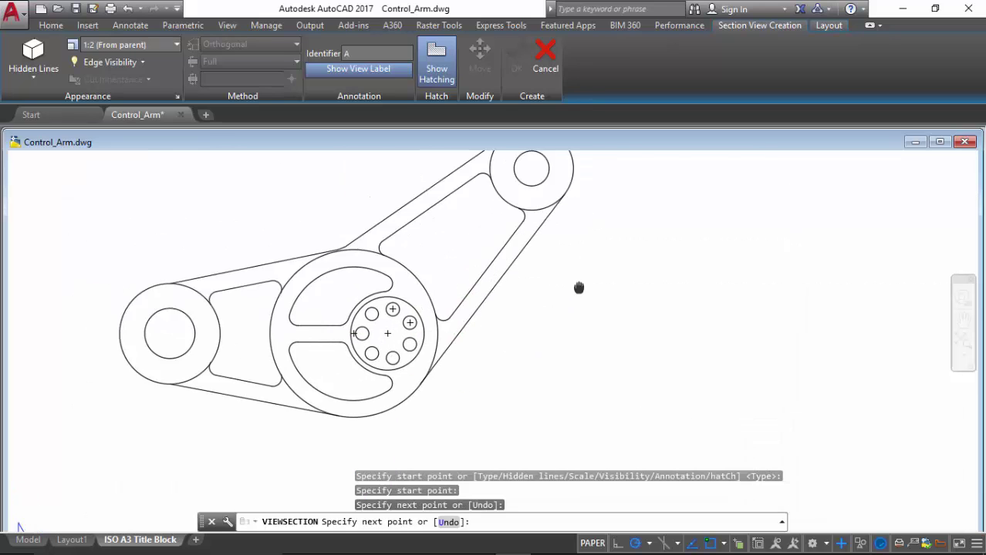
{"action": "middle_click_drag", "start_coordinate": [578, 286], "coordinate": [560, 432]}
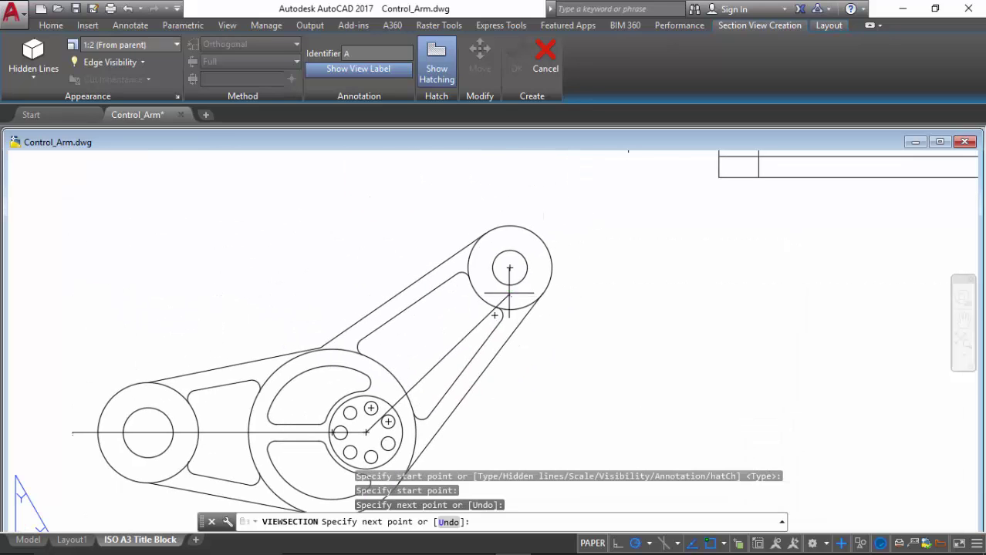
{"action": "left_click", "coordinate": [556, 215]}
{"action": "right_click", "coordinate": [612, 236]}
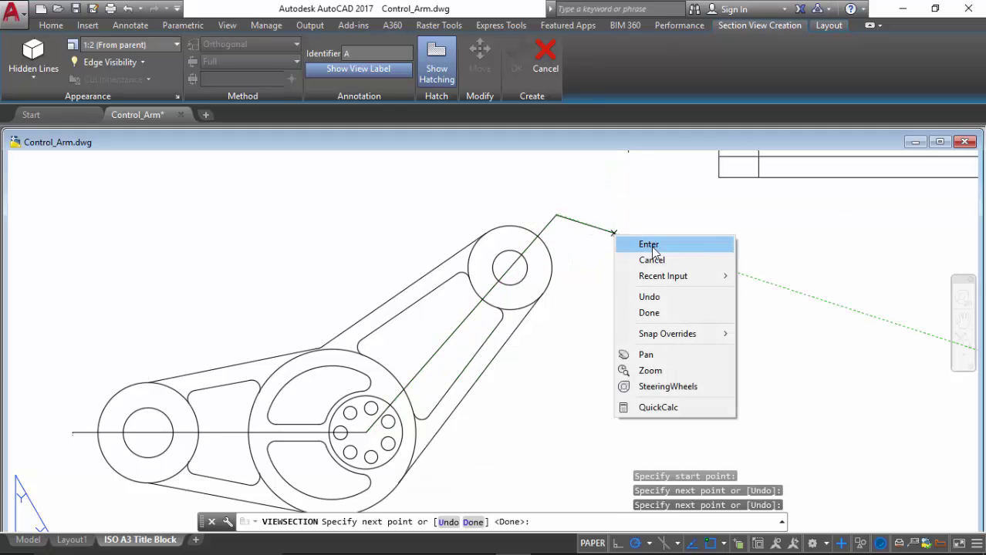
{"action": "left_click", "coordinate": [636, 245]}
Place section view A below the top view and confirm its creation
{"action": "scroll", "coordinate": [626, 251], "scroll_direction": "down", "scroll_amount": 5}
{"action": "middle_click_drag", "start_coordinate": [626, 251], "coordinate": [620, 154]}
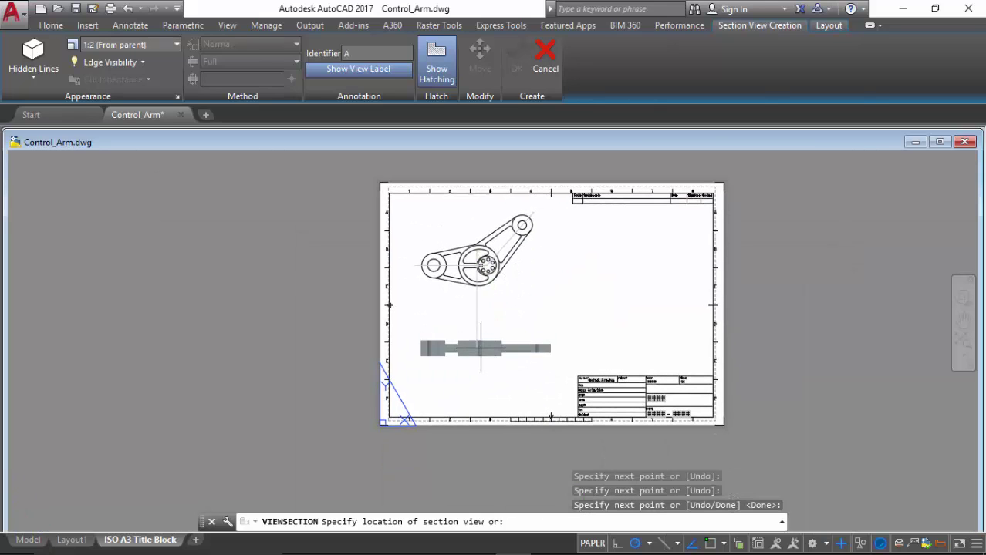
{"action": "left_click", "coordinate": [480, 334]}
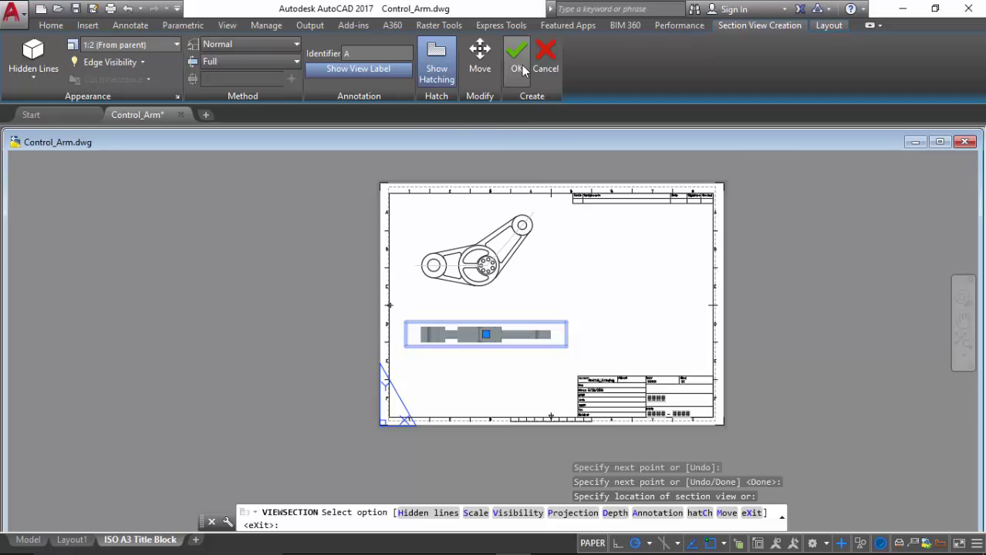
{"action": "left_click", "coordinate": [522, 64]}
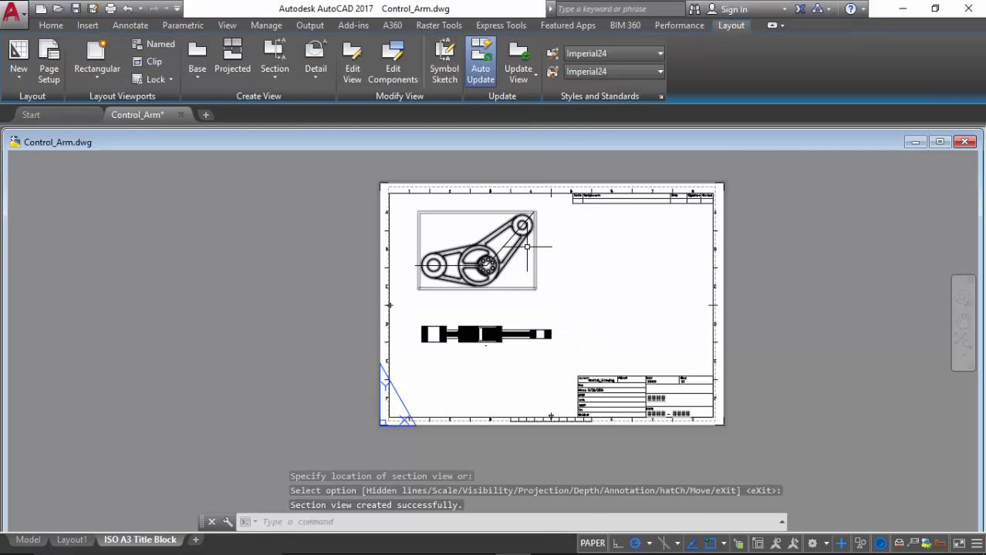
{"action": "scroll", "coordinate": [546, 260], "scroll_direction": "up", "scroll_amount": 2}
{"action": "key", "text": "Escape"}
{"action": "key", "text": "Escape"}
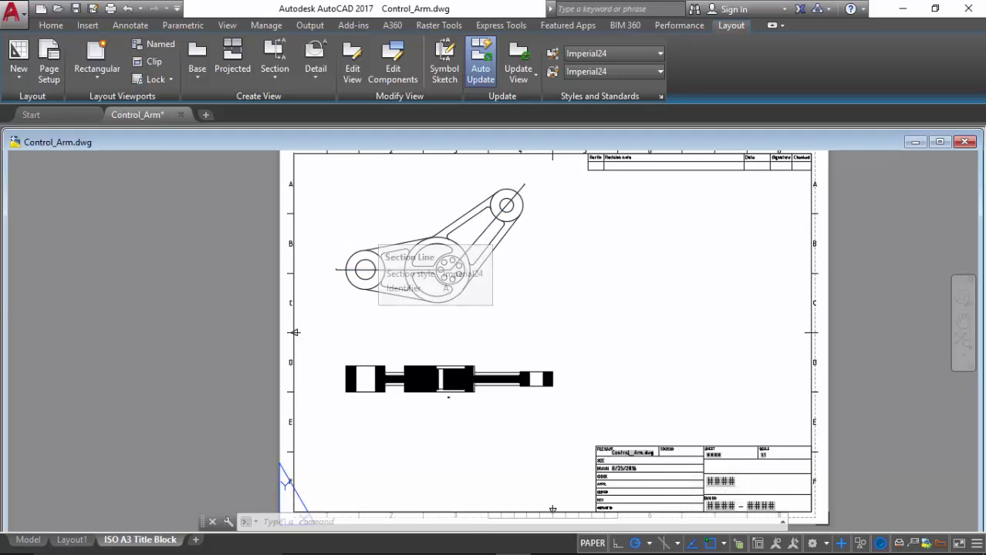
Set the section line's Section style to Metric50 in Properties, then close the palette
{"action": "double_click", "coordinate": [484, 232]}
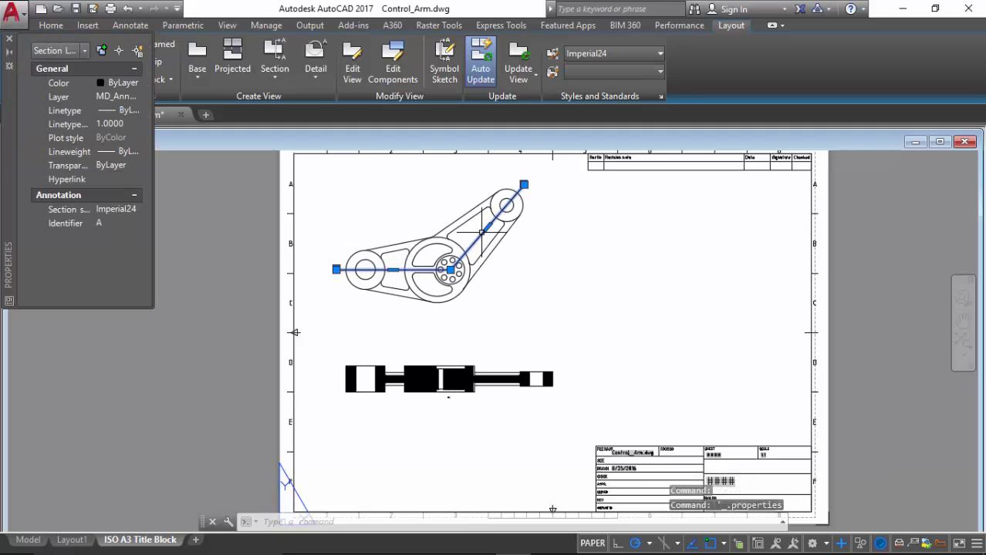
{"action": "left_click", "coordinate": [101, 211]}
{"action": "left_click", "coordinate": [108, 210]}
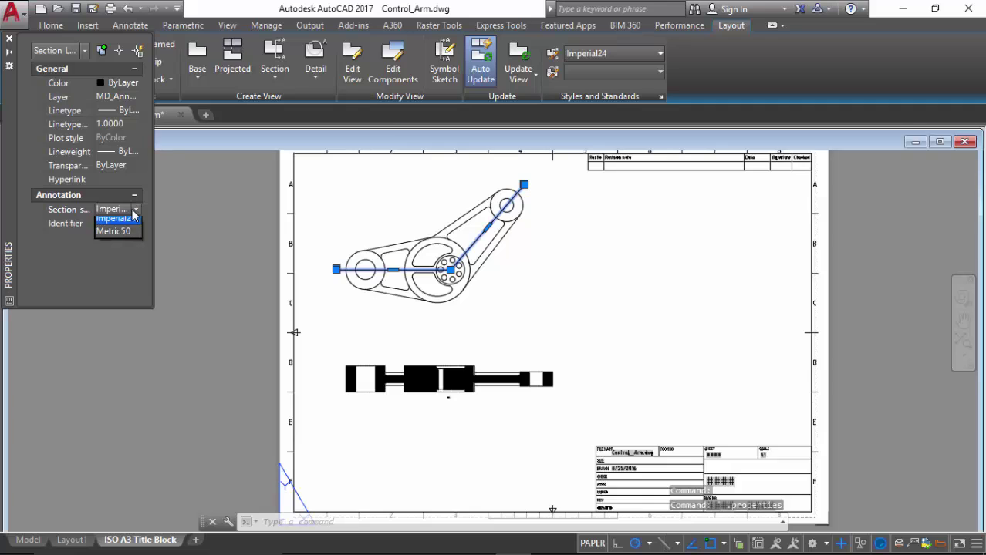
{"action": "left_click", "coordinate": [115, 237]}
{"action": "key", "text": "Escape"}
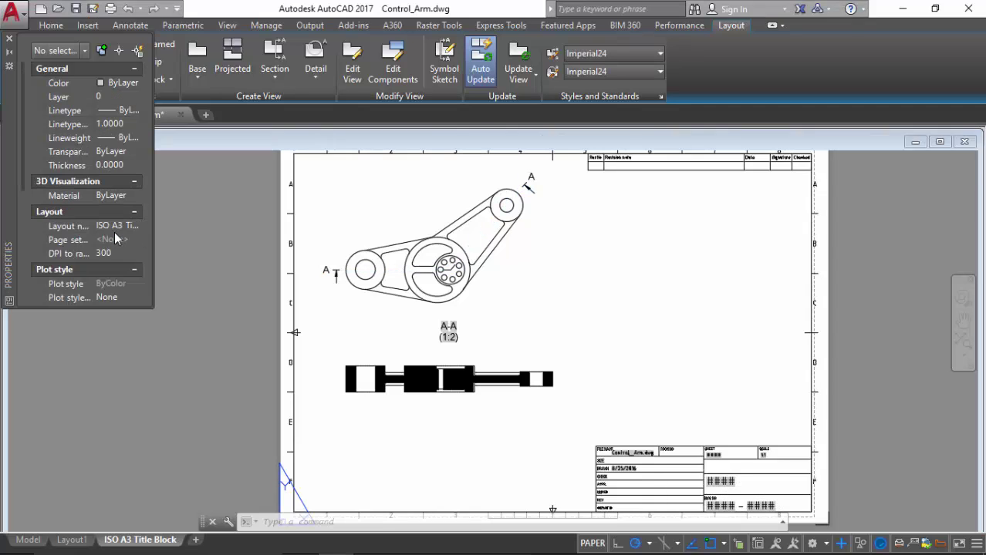
{"action": "key", "text": "ctrl+1"}
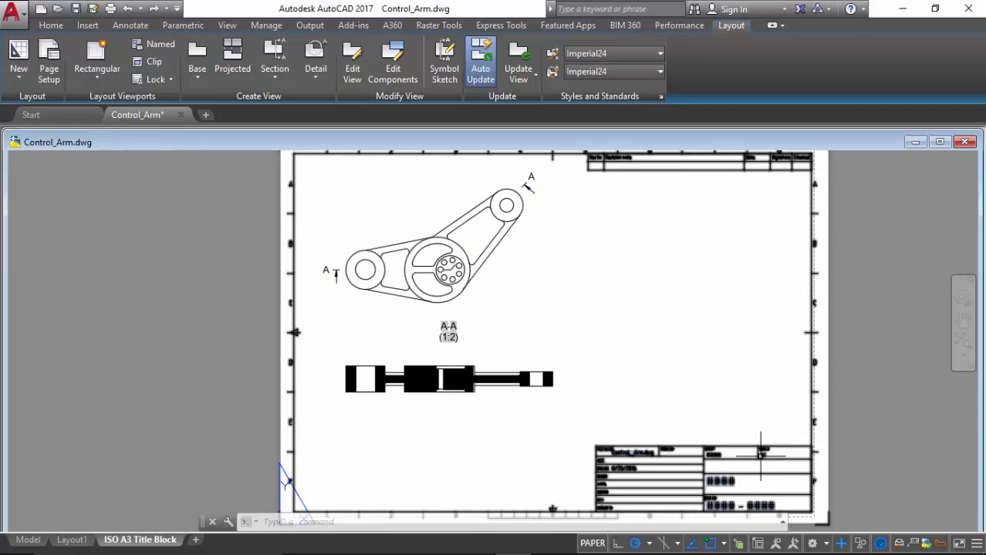
Change the title block's SCALE attribute value from 1:1 to 1:2
{"action": "double_click", "coordinate": [765, 451]}
{"action": "left_click", "coordinate": [515, 275]}
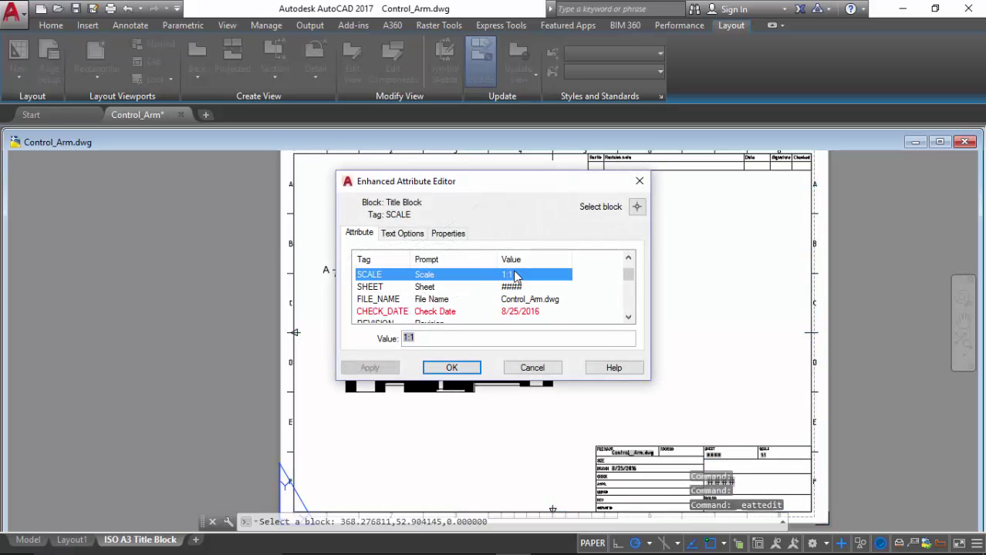
{"action": "key", "text": "Tab"}
{"action": "key", "text": "BackSpace"}
{"action": "type", "text": "1:2"}
{"action": "key", "text": "Return"}
{"action": "left_click", "coordinate": [452, 369]}
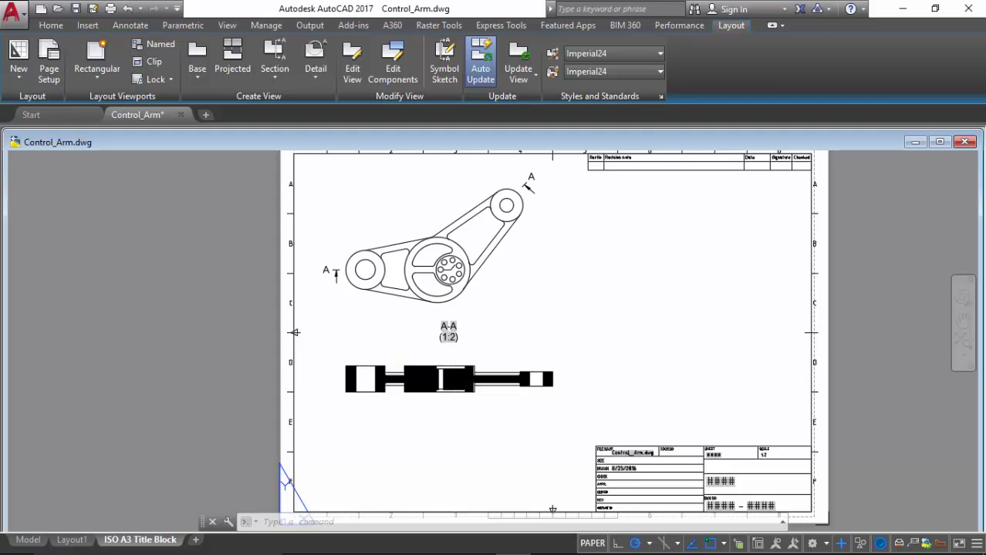
Turn off hatching in the A-A section view, then switch to the Annotate tab
{"action": "left_click", "coordinate": [499, 367]}
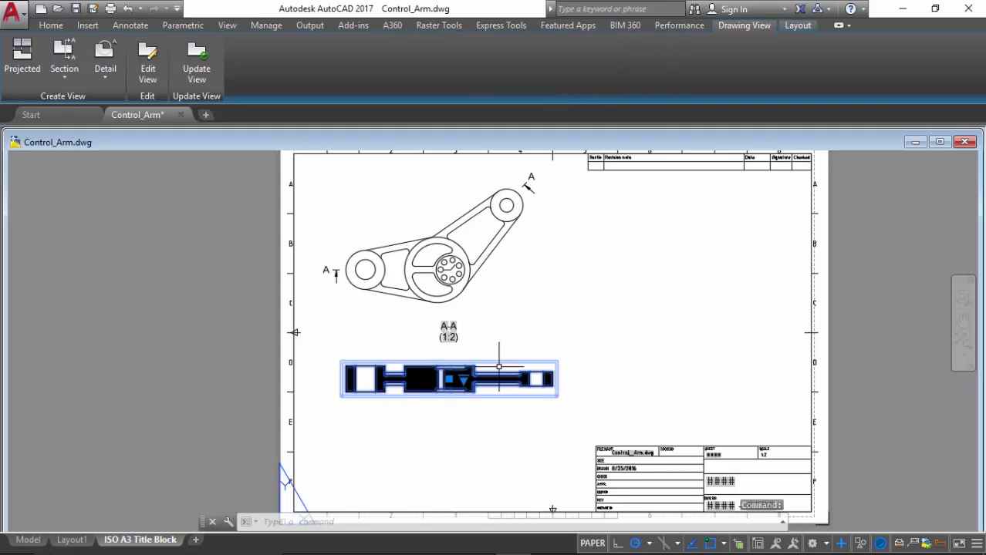
{"action": "left_click", "coordinate": [158, 66]}
{"action": "type", "text": "hatch"}
{"action": "key", "text": "Return"}
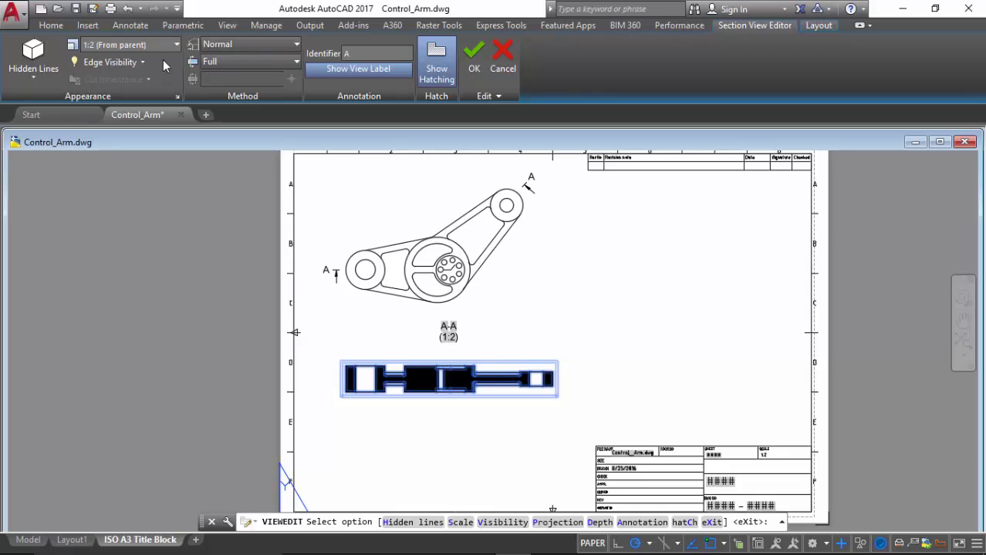
{"action": "left_click", "coordinate": [440, 60]}
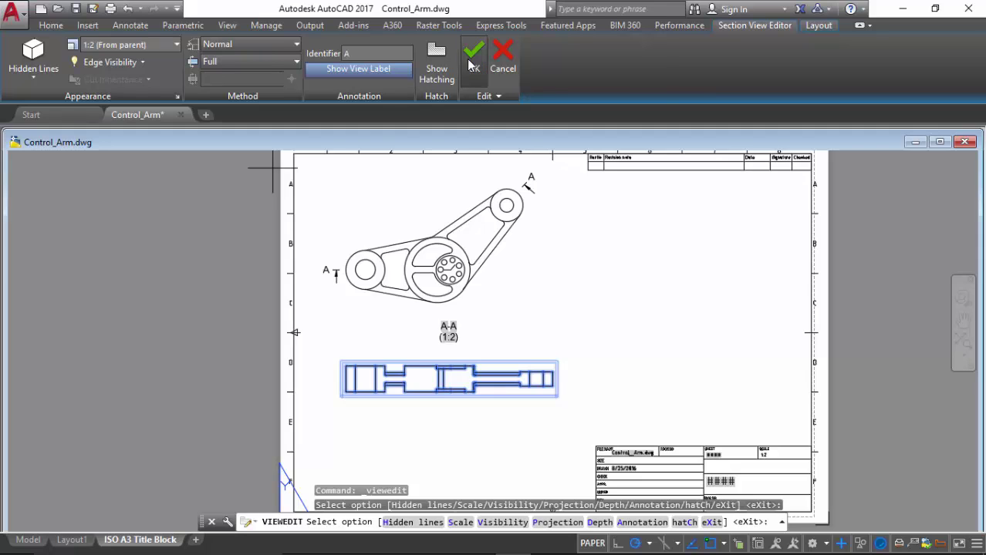
{"action": "left_click", "coordinate": [472, 59]}
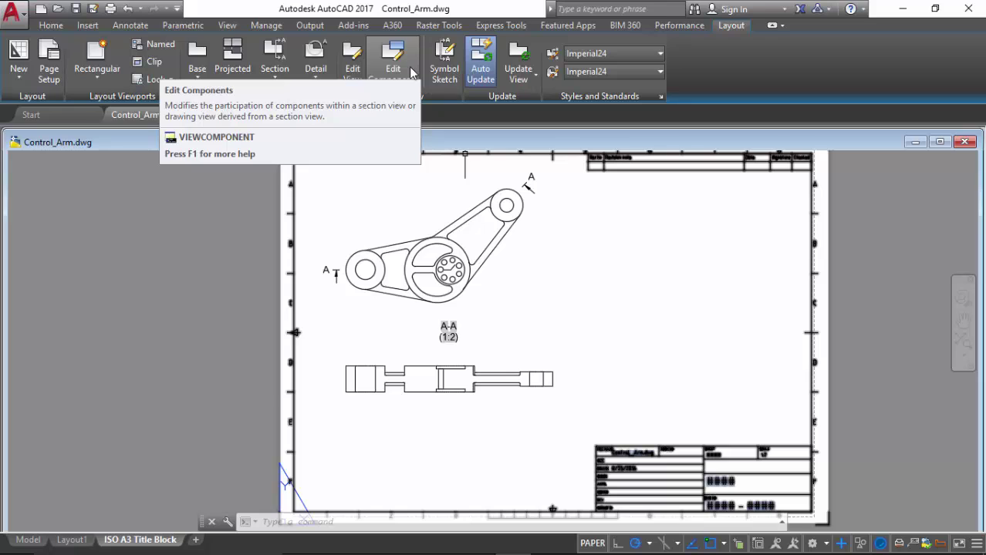
{"action": "left_click", "coordinate": [148, 26]}
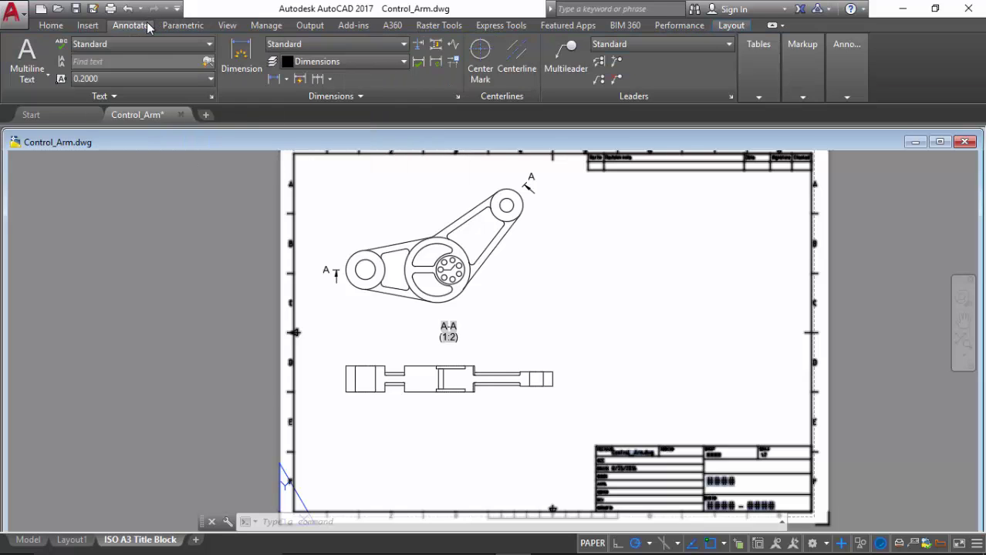